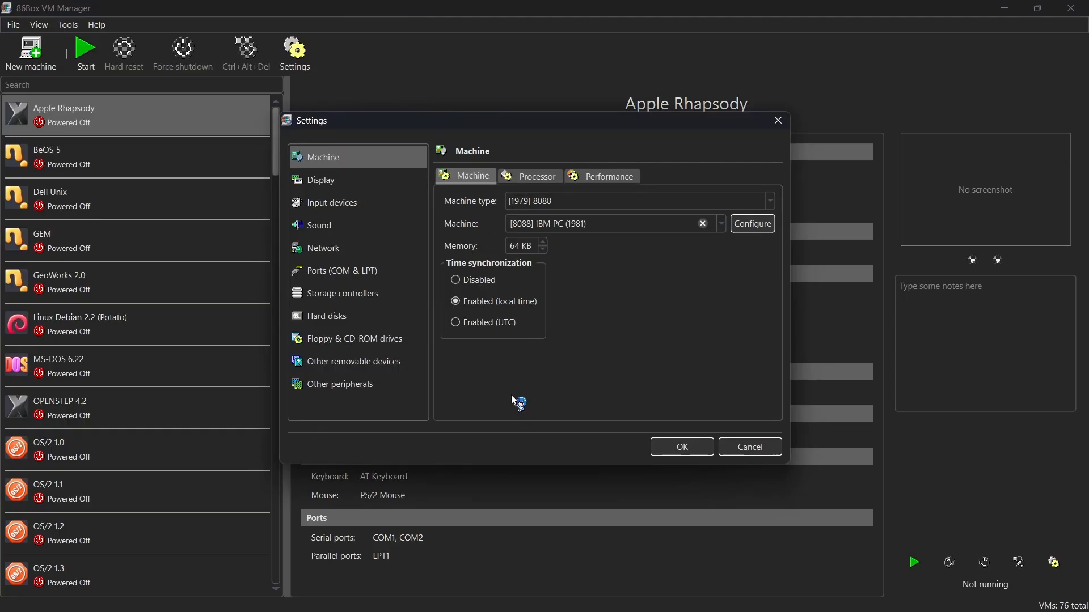
# Choose the [1994] Socket 5 machine type with the [i430FX] FIC PT-2000 board and set the memory to 32 MB.
pyautogui.click(545, 207)
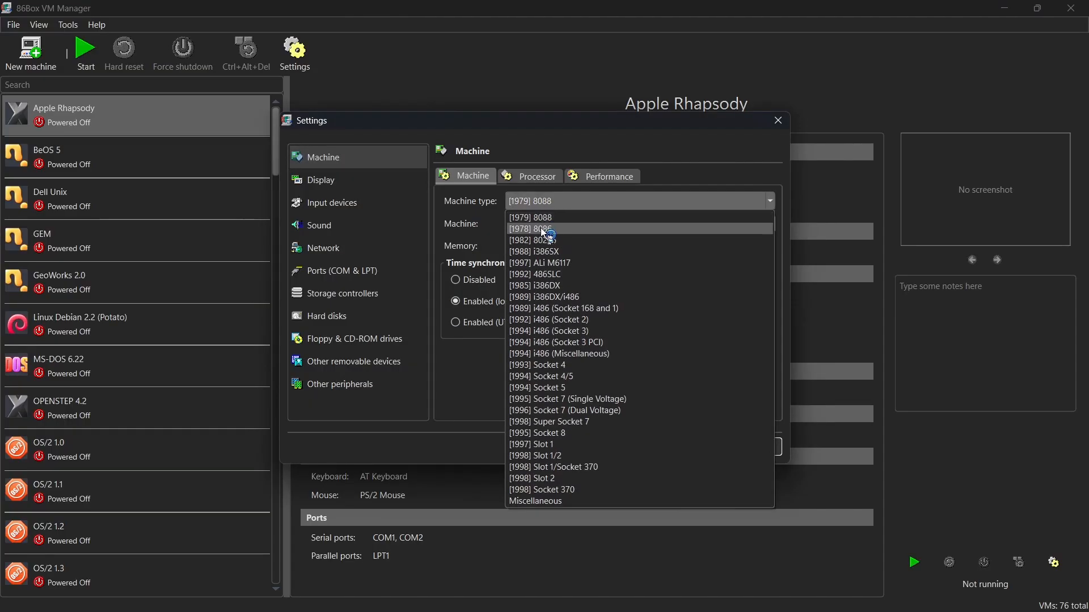
pyautogui.click(564, 388)
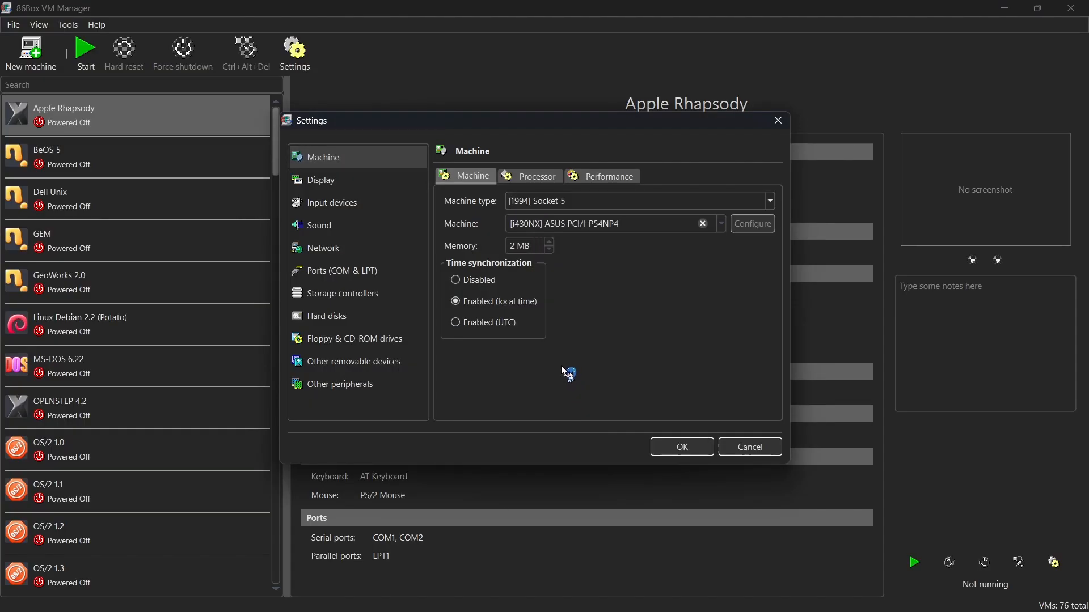
pyautogui.click(721, 223)
pyautogui.click(593, 333)
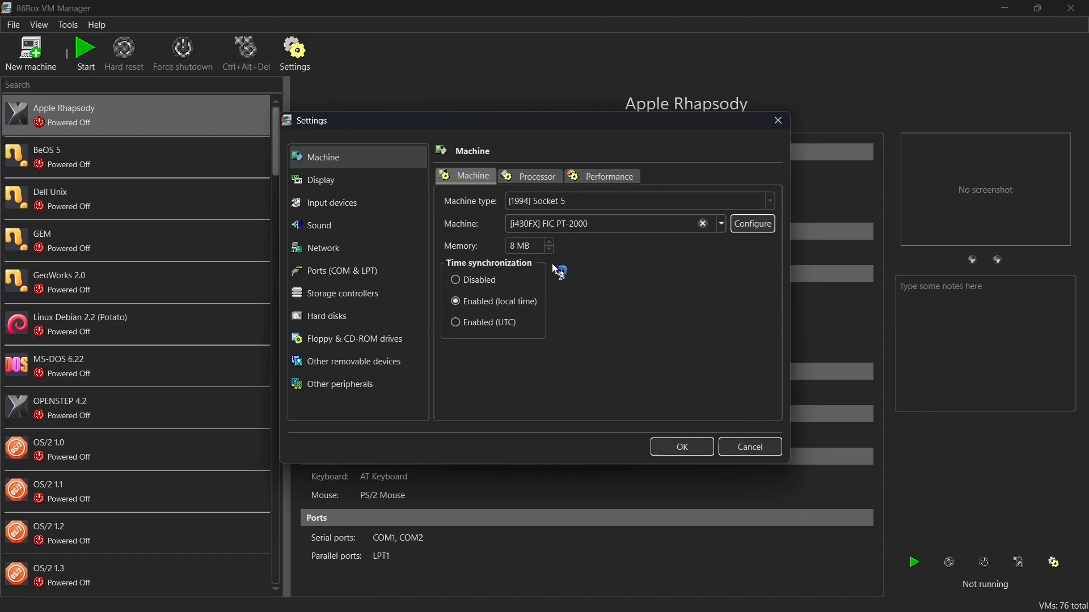
pyautogui.click(549, 243)
pyautogui.click(548, 244)
# Configure the processor as an Intel Pentium (P54C) at 133 MHz.
pyautogui.click(539, 179)
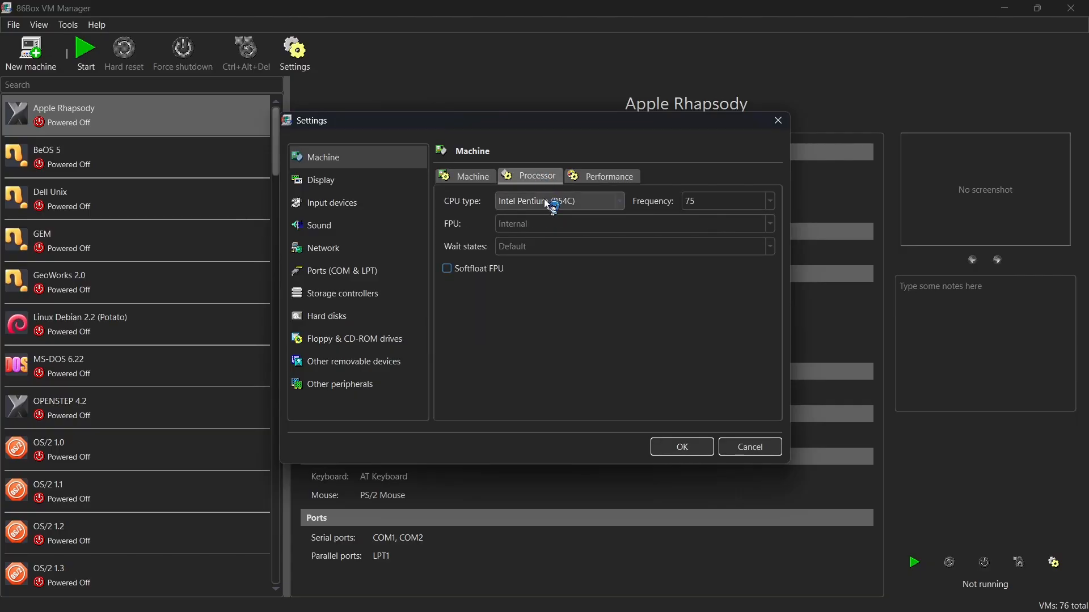
pyautogui.click(615, 201)
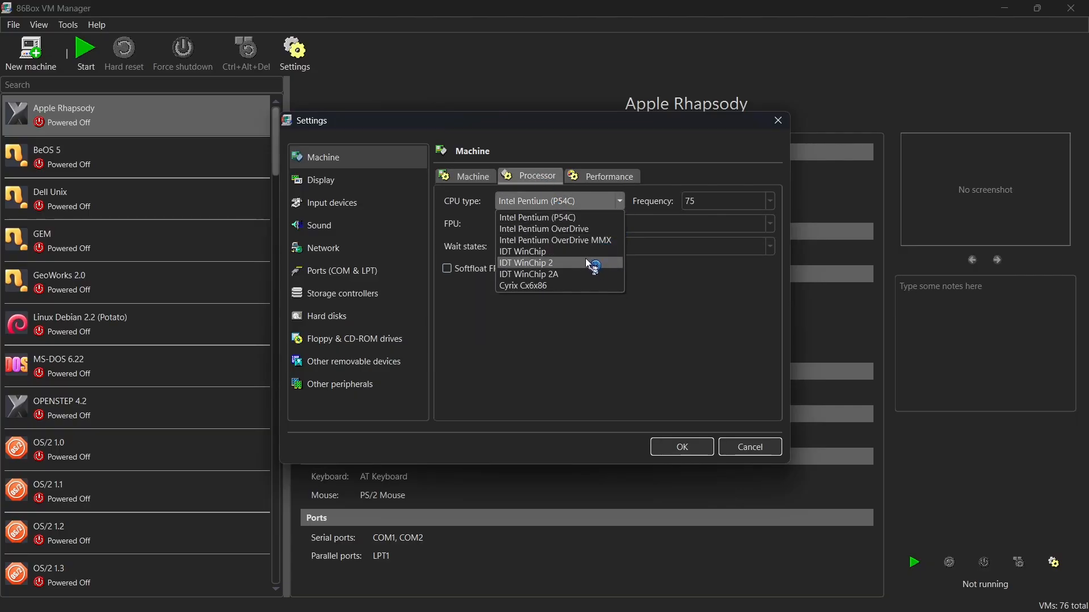
pyautogui.click(561, 220)
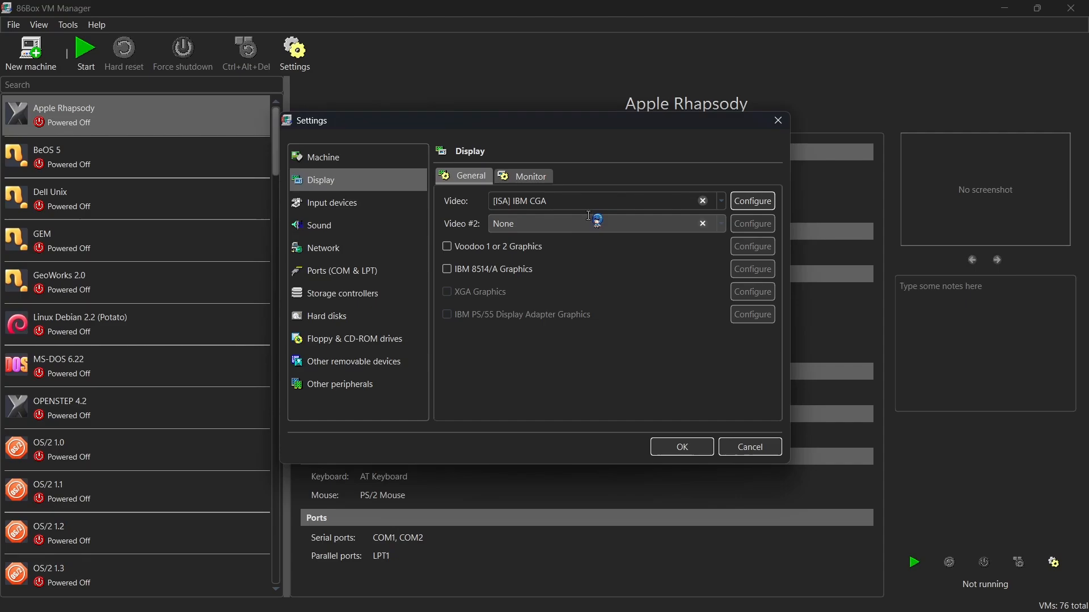
# Set the primary video card to [PCI] S3 Vision864 and the mouse to PS/2 Mouse.
pyautogui.click(721, 201)
pyautogui.click(559, 473)
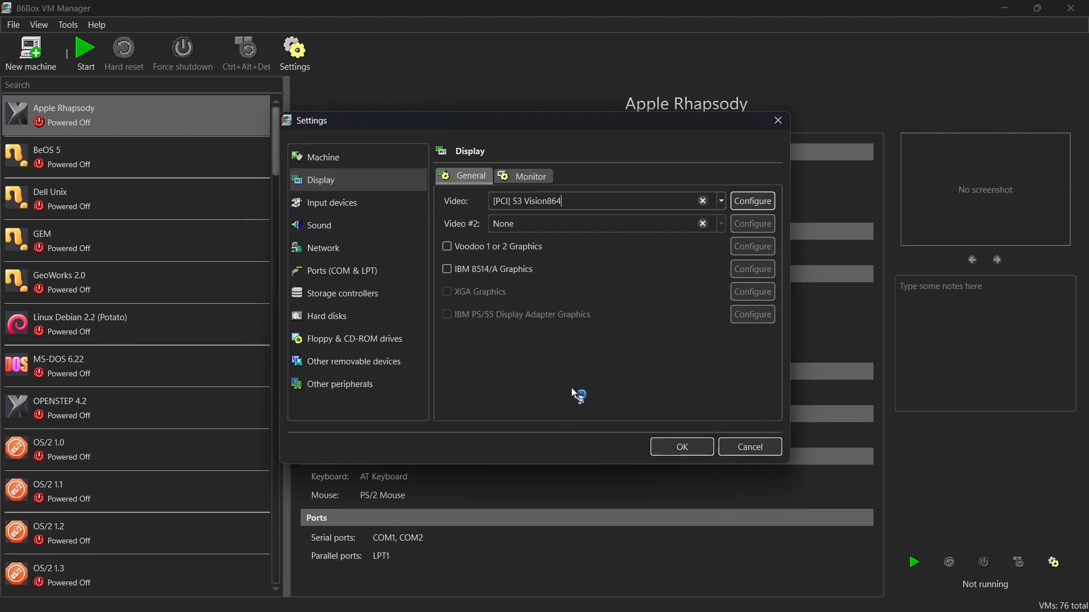
pyautogui.click(340, 204)
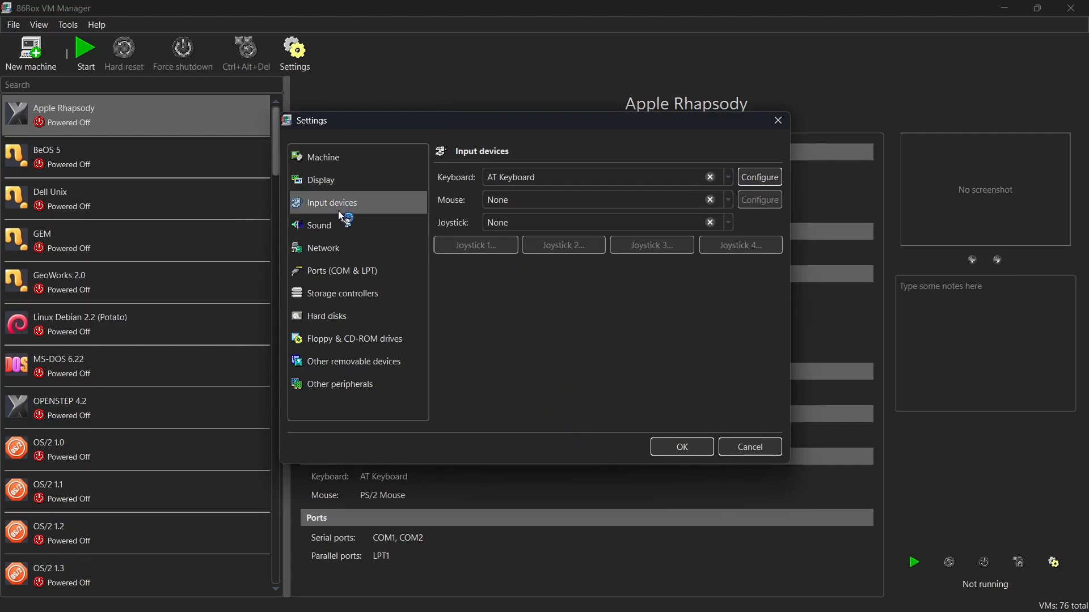
pyautogui.click(510, 199)
pyautogui.click(521, 305)
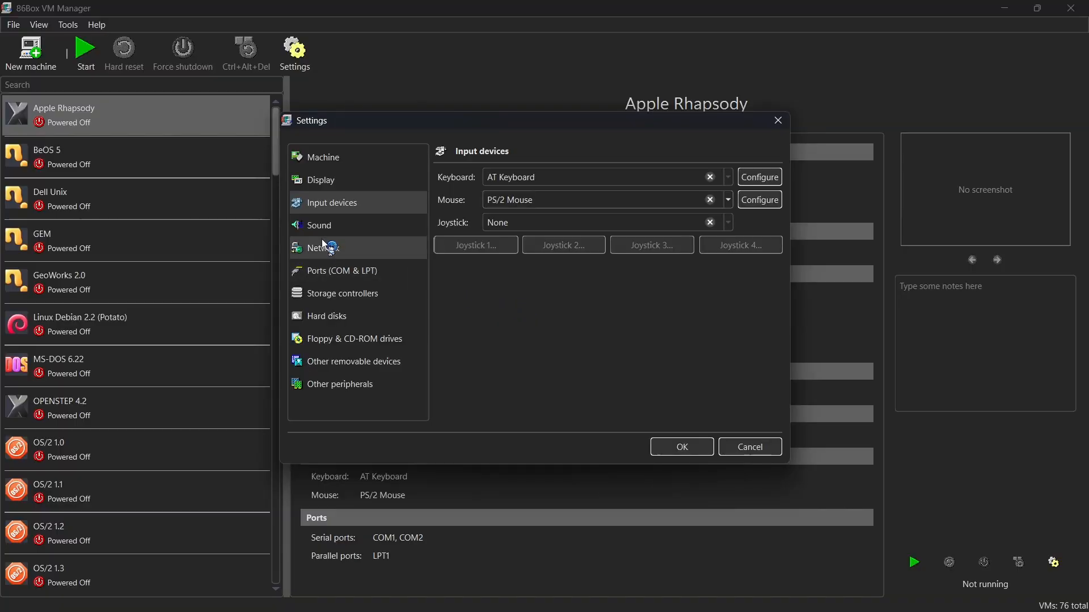
# Assign [ISA16] Sound Blaster 16 as sound card 1.
pyautogui.click(331, 226)
pyautogui.click(721, 202)
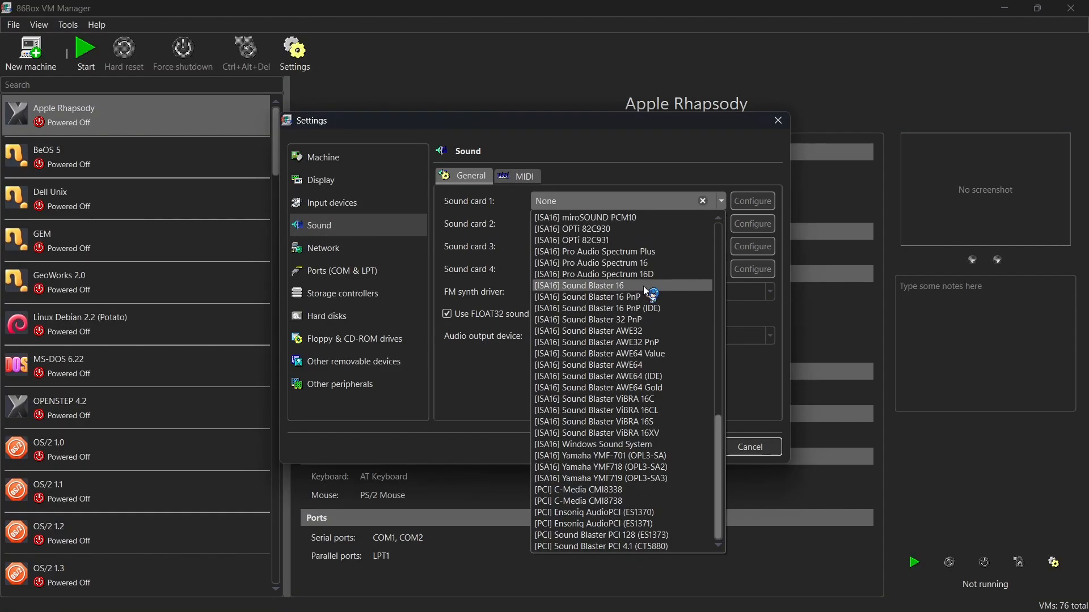
pyautogui.click(643, 285)
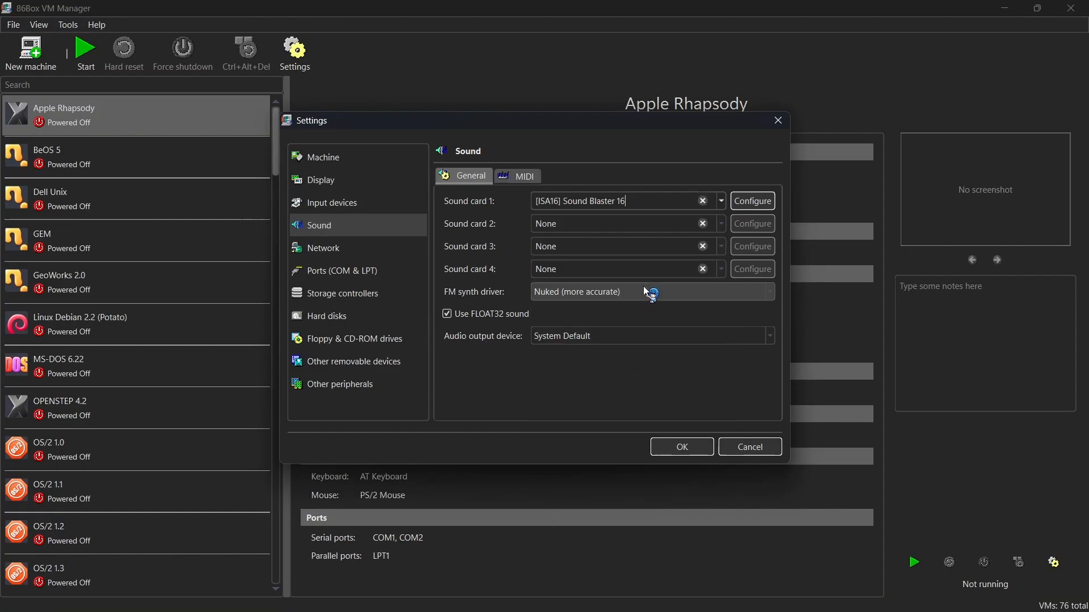
# Configure network adapter 1 with SLiRP mode and the [PCI] DECchip 21140 "Tulip FasterNet" card.
pyautogui.click(343, 247)
pyautogui.click(721, 201)
pyautogui.click(521, 229)
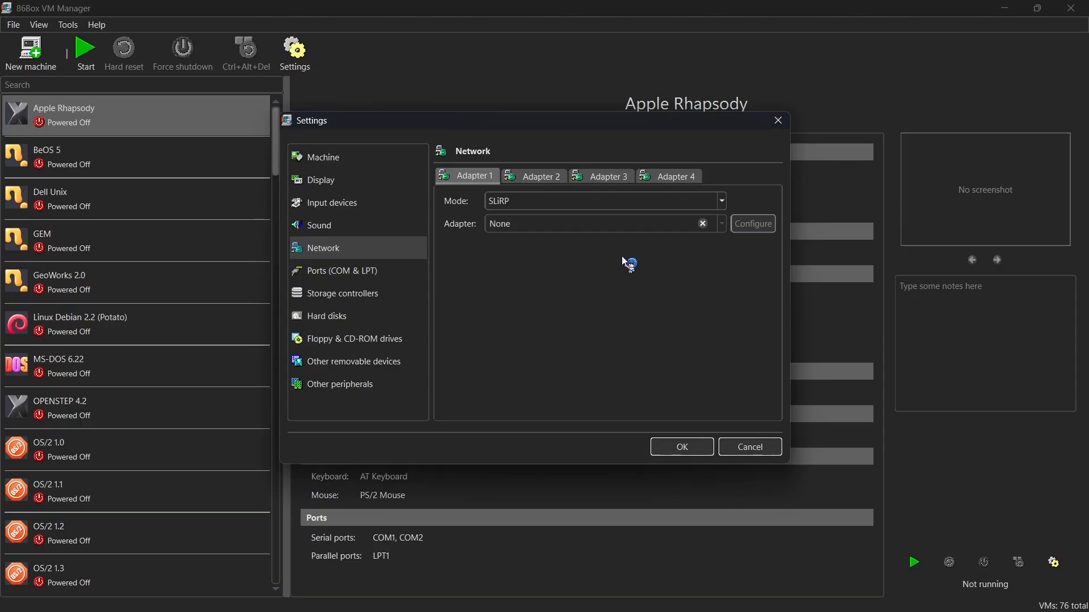
pyautogui.click(720, 224)
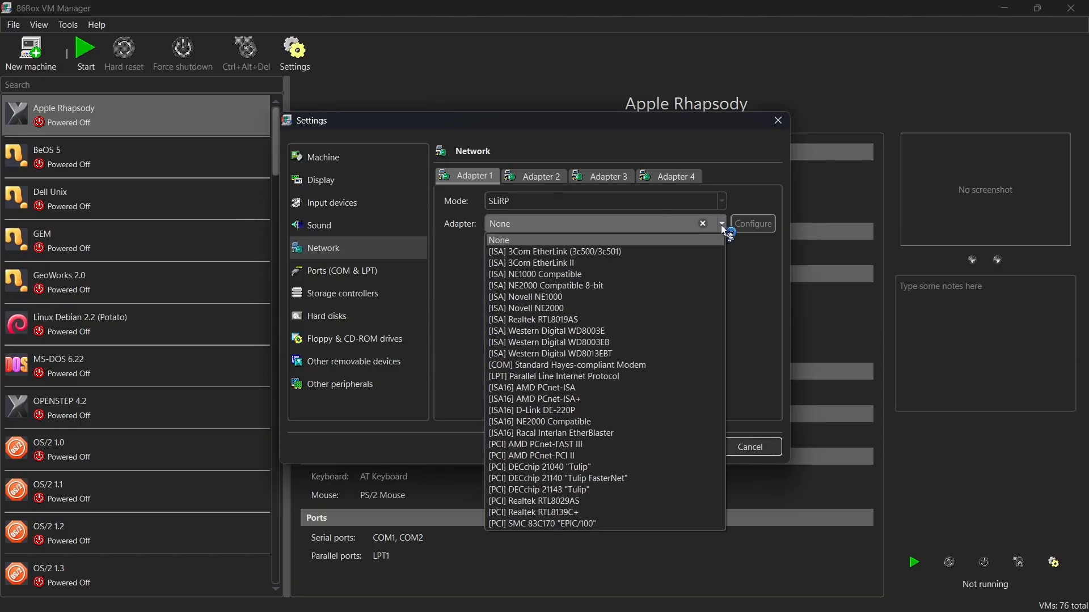
pyautogui.click(586, 478)
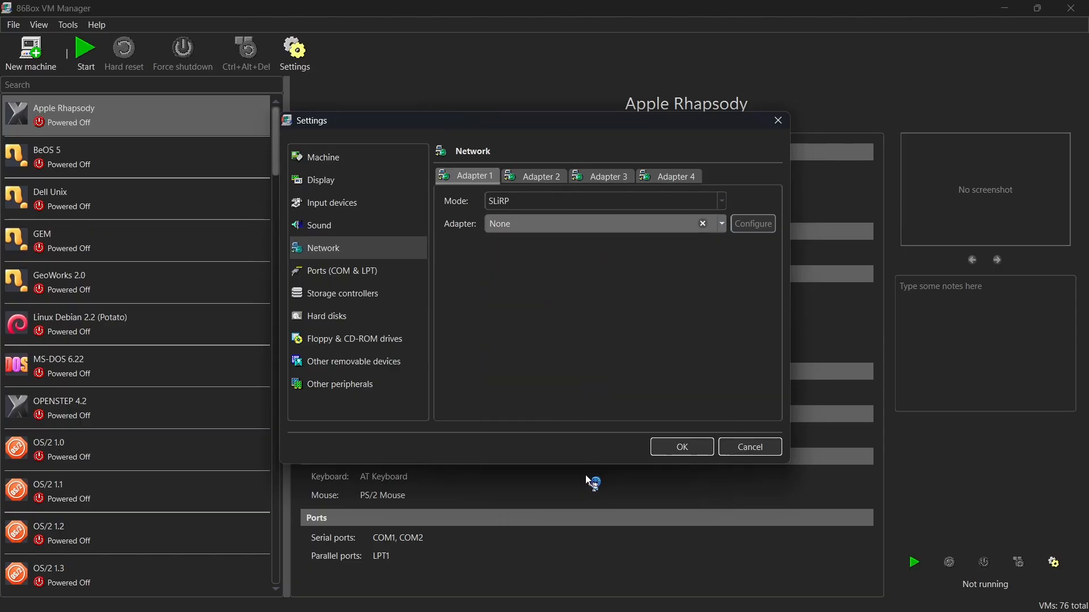
# Set the CD-ROM controller to [ISA] MKE/Panasonic interface, leaving the floppy disk controller on Internal device.
pyautogui.click(371, 293)
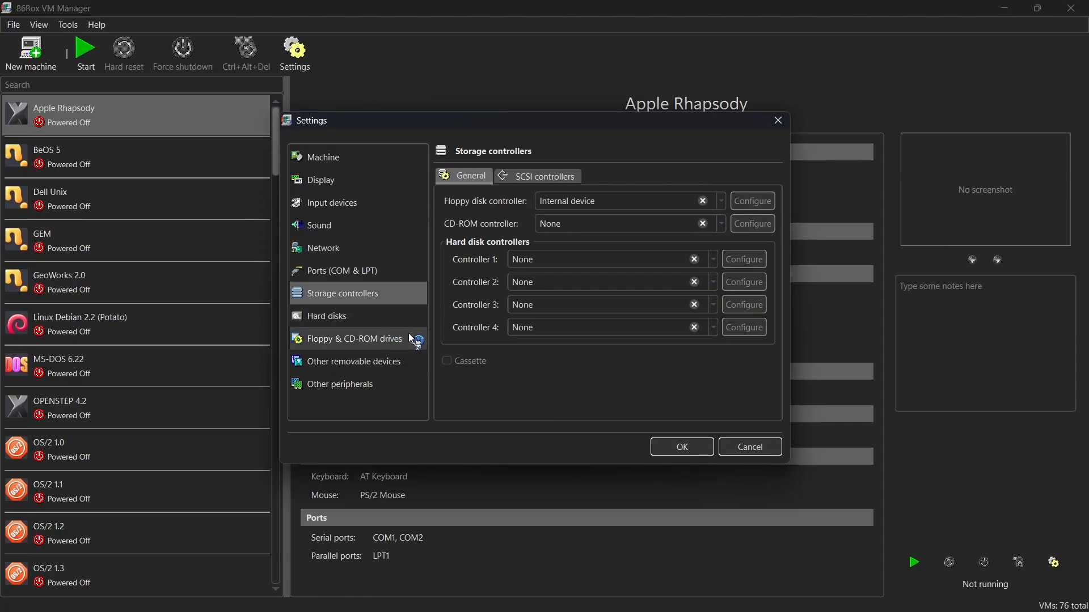
pyautogui.click(721, 202)
pyautogui.scroll(1, 698, 227)
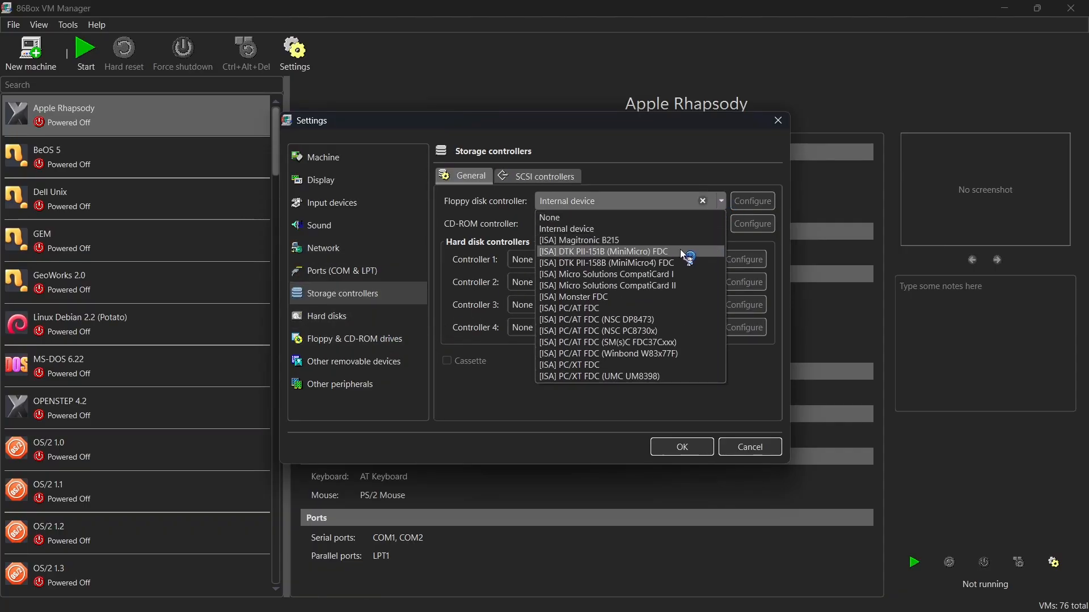
pyautogui.click(721, 224)
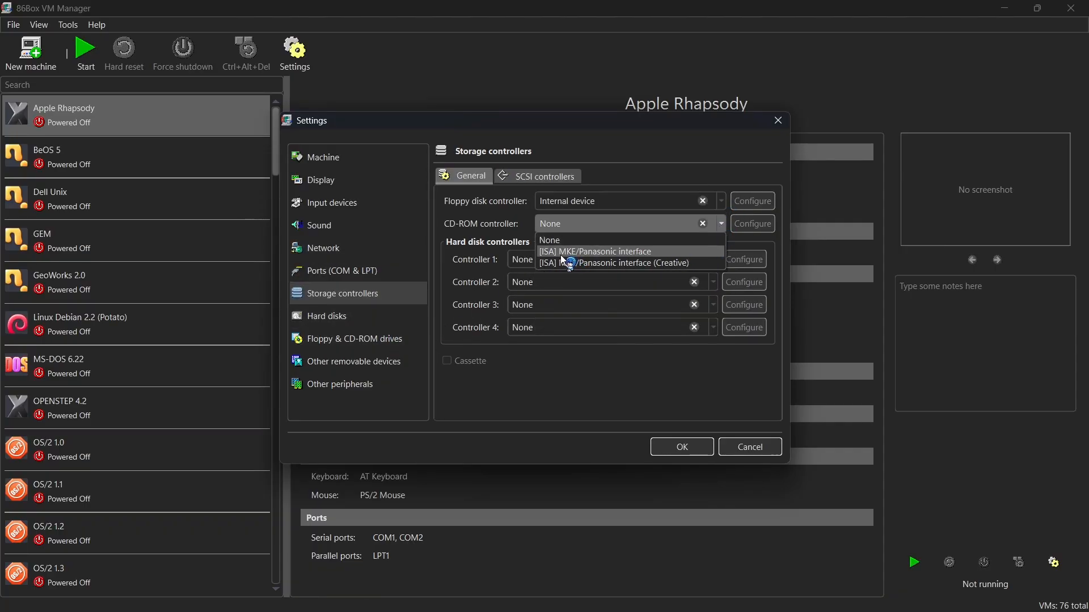
pyautogui.click(592, 252)
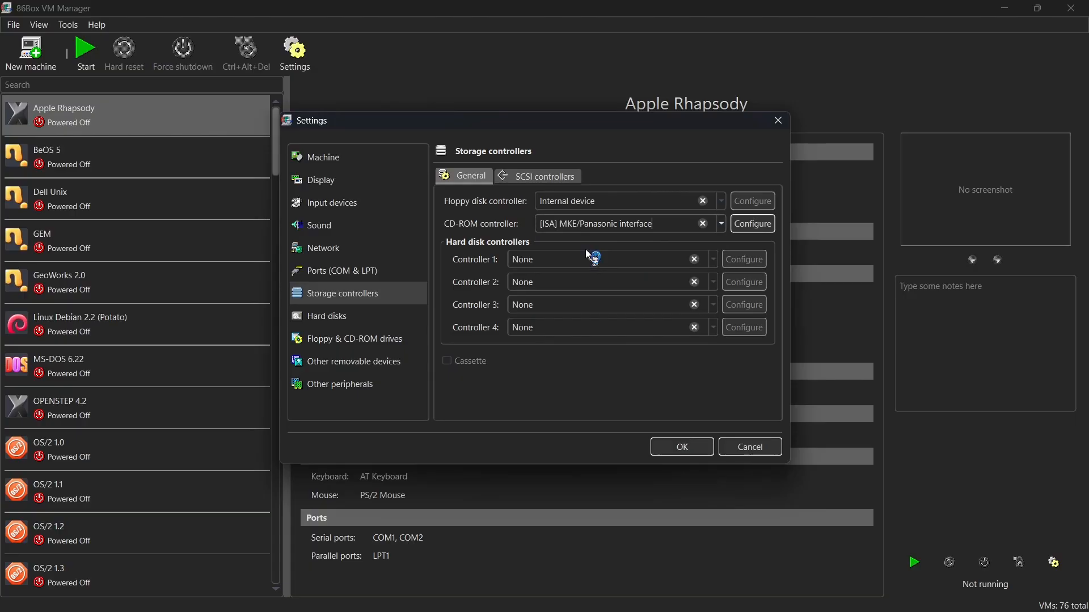
pyautogui.click(590, 257)
pyautogui.click(645, 284)
# Set the first floppy drive to 3.5" 1.44M and the second floppy drive to 5.25" 1.2M.
pyautogui.click(348, 316)
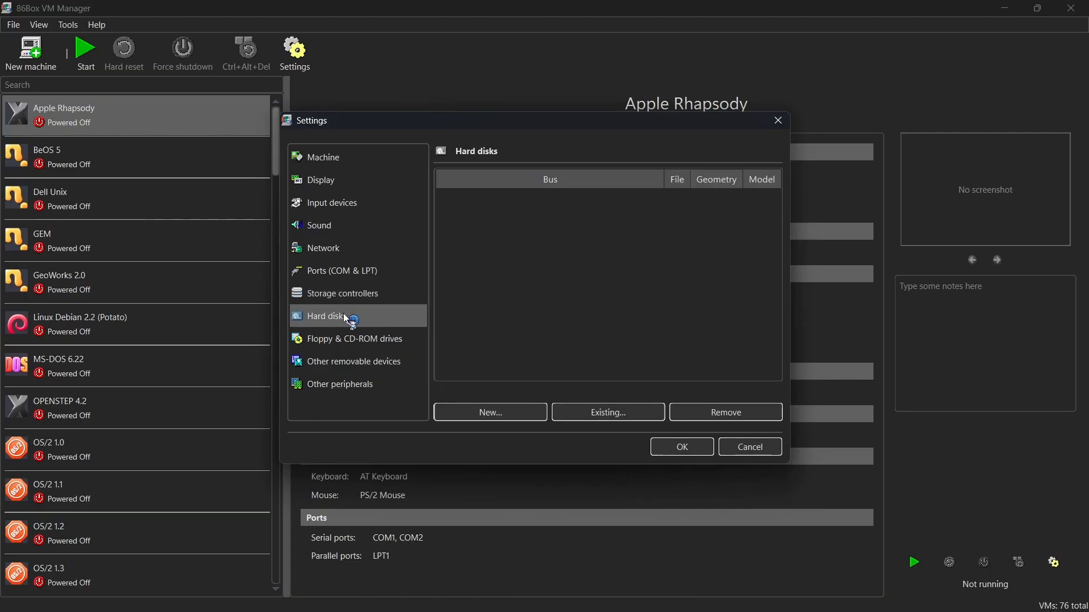
pyautogui.click(386, 339)
pyautogui.click(634, 378)
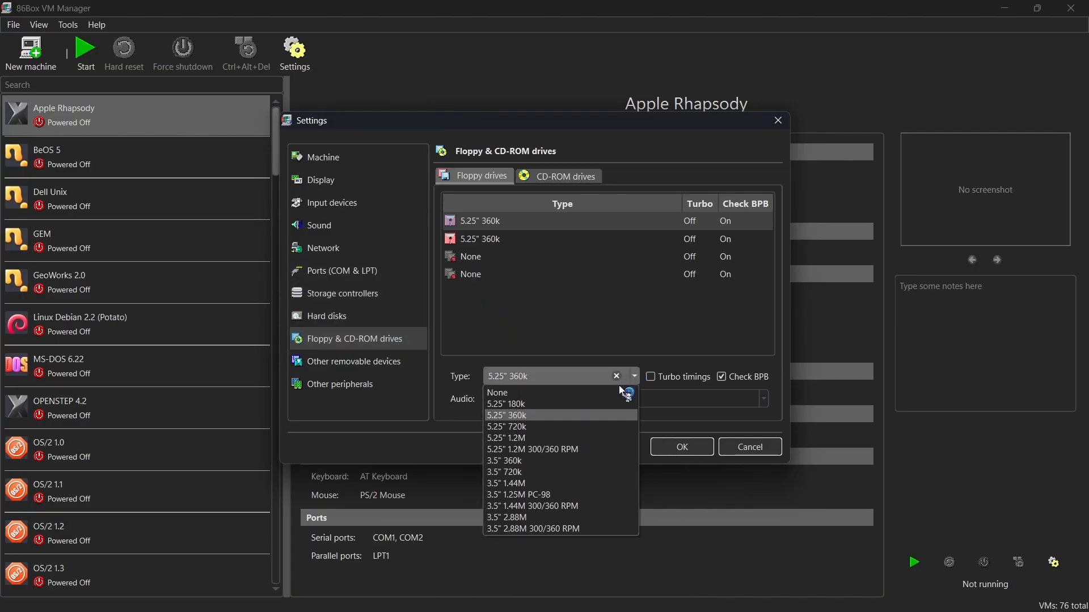
pyautogui.click(514, 486)
pyautogui.click(482, 239)
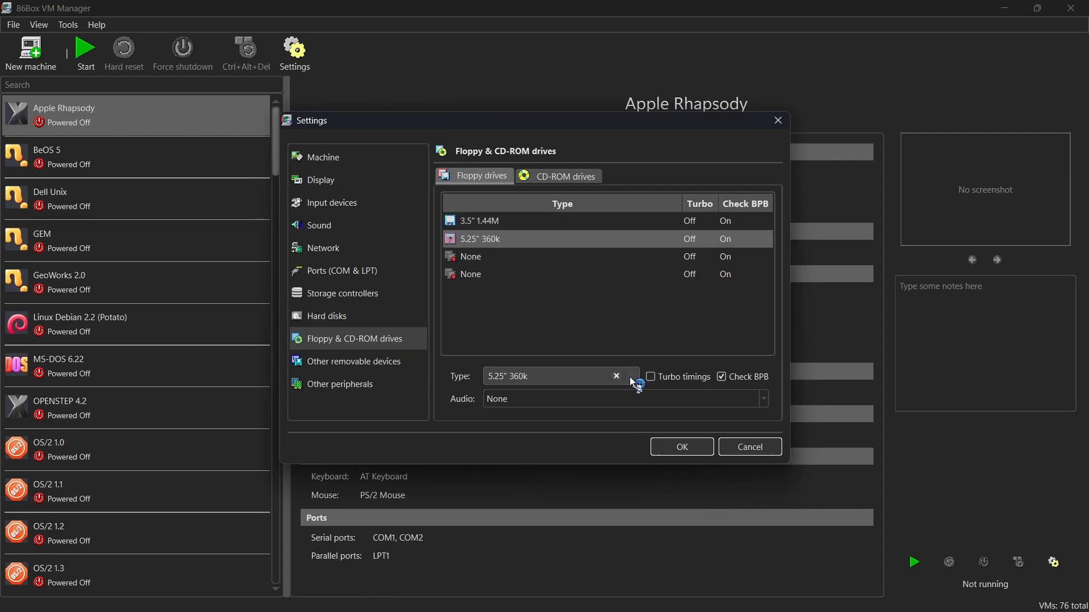
pyautogui.click(631, 376)
pyautogui.click(539, 442)
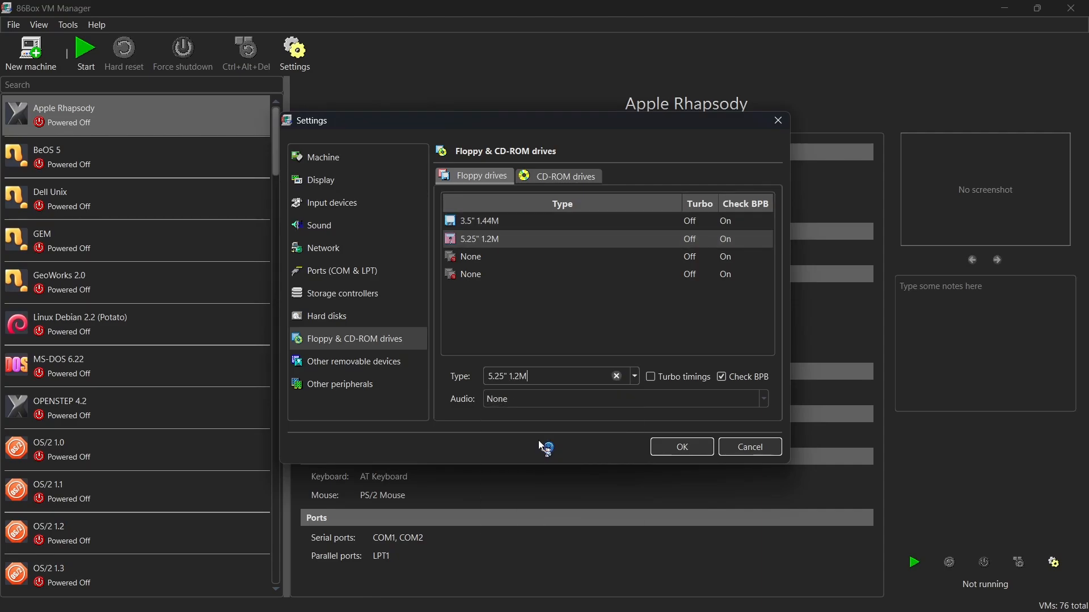
# Enable the first CD-ROM drive on the ATAPI bus, channel 0:1, as NEC CD-ROM DRIVE:280 1.05 (6x).
pyautogui.click(558, 177)
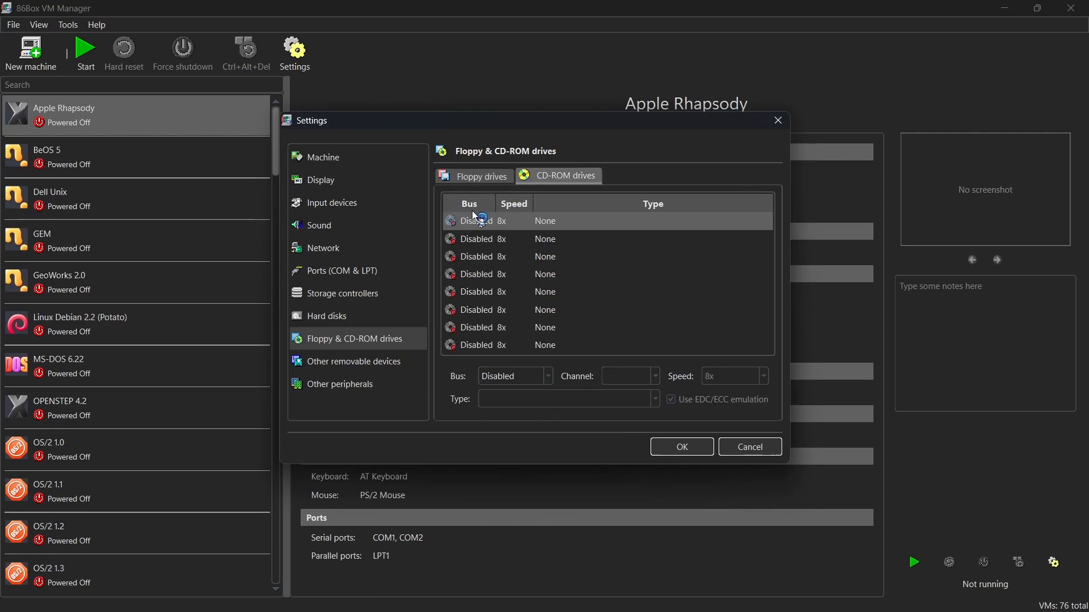
pyautogui.click(523, 377)
pyautogui.click(527, 396)
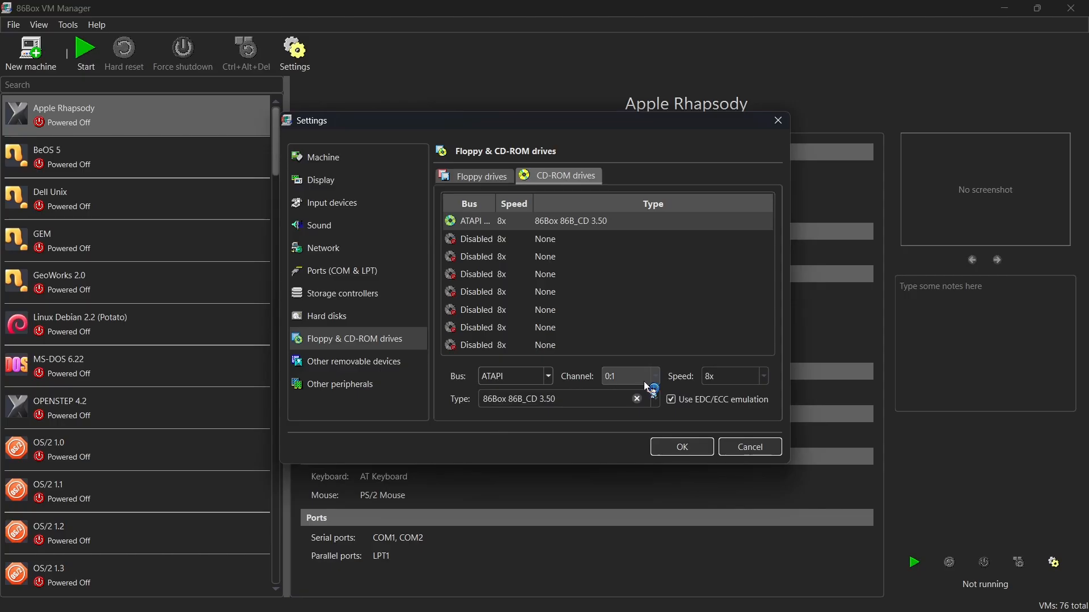
pyautogui.click(649, 399)
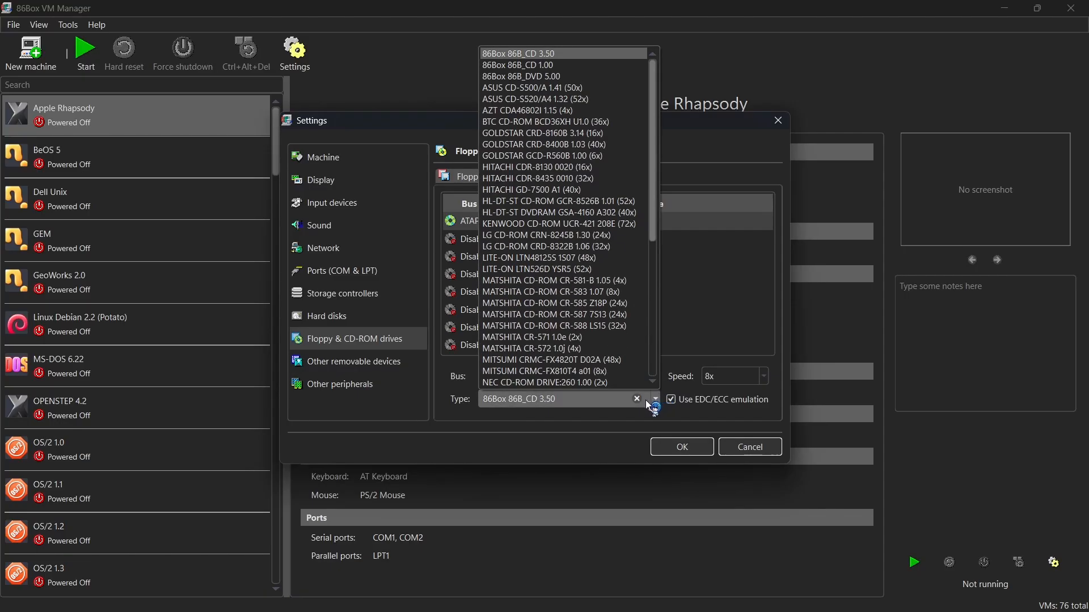
pyautogui.scroll(-7, 510, 303)
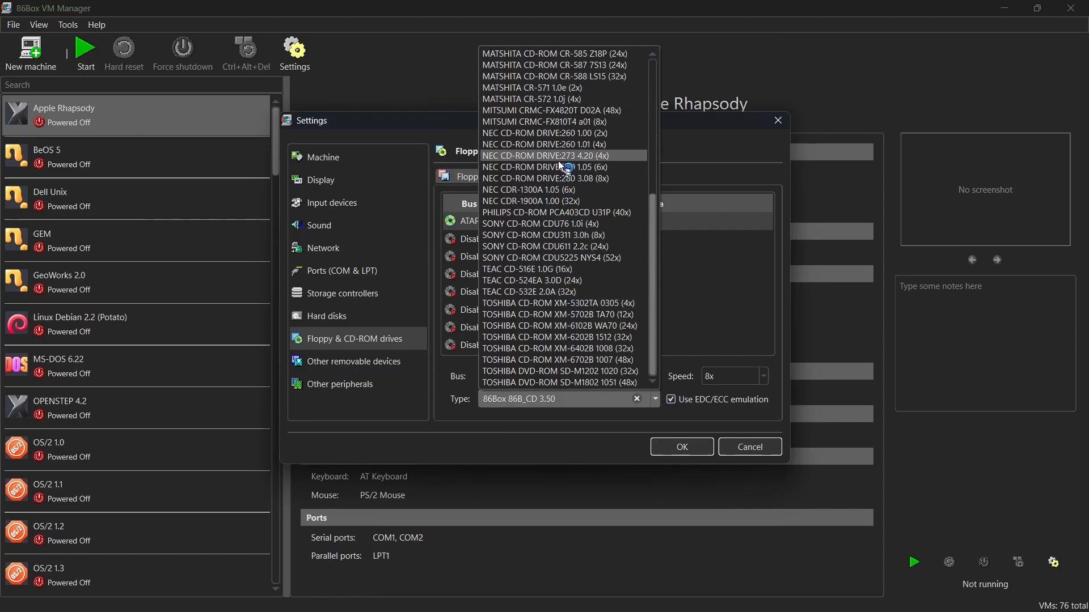
pyautogui.click(582, 168)
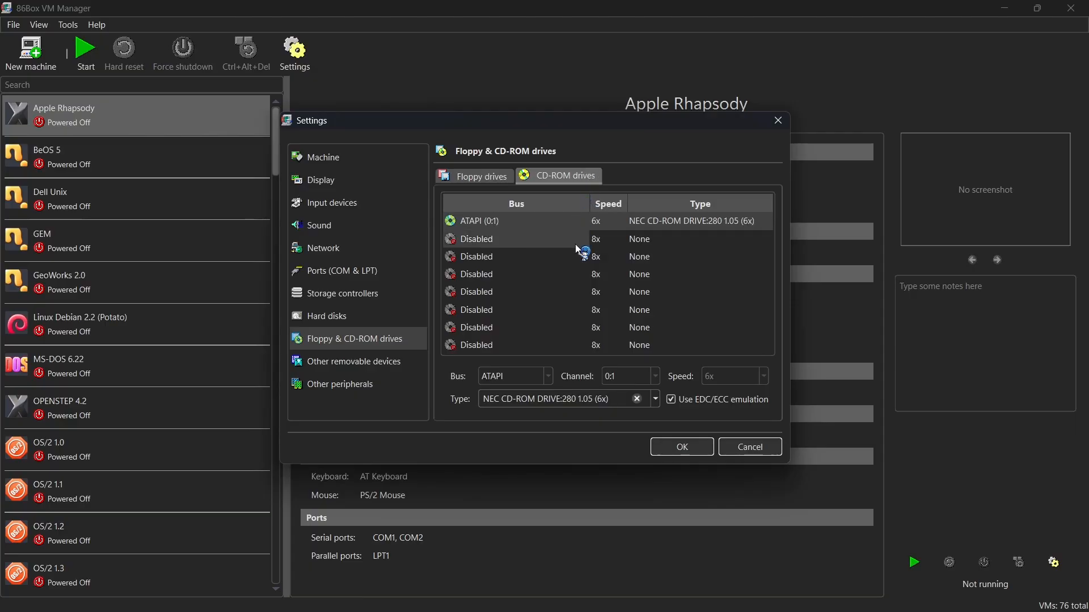
# Begin a new hard disk image saved on the Desktop as win95.vhd.
pyautogui.click(363, 315)
pyautogui.click(491, 414)
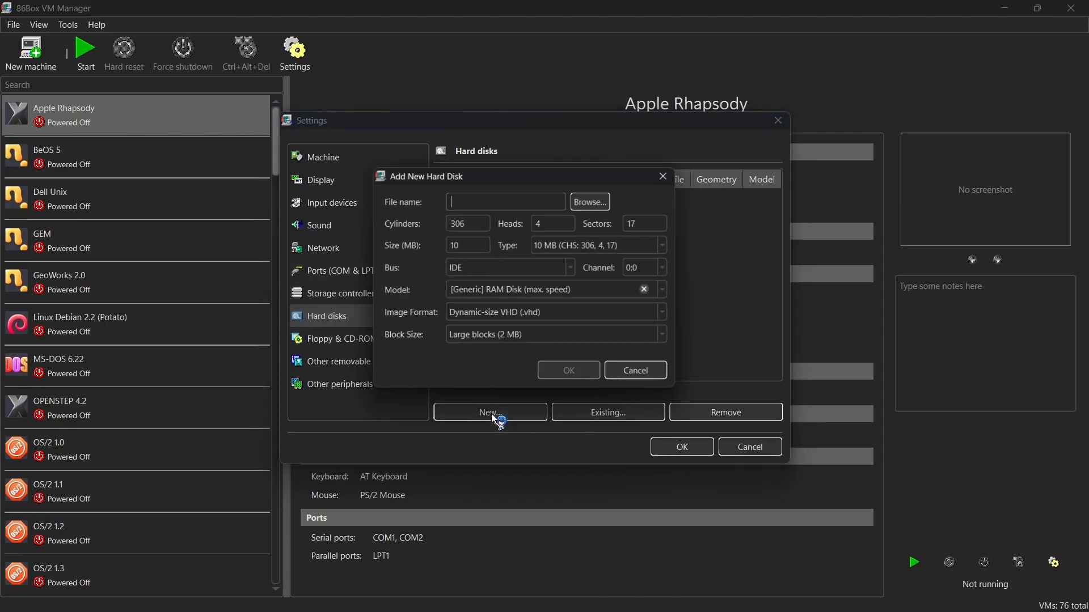
pyautogui.click(590, 202)
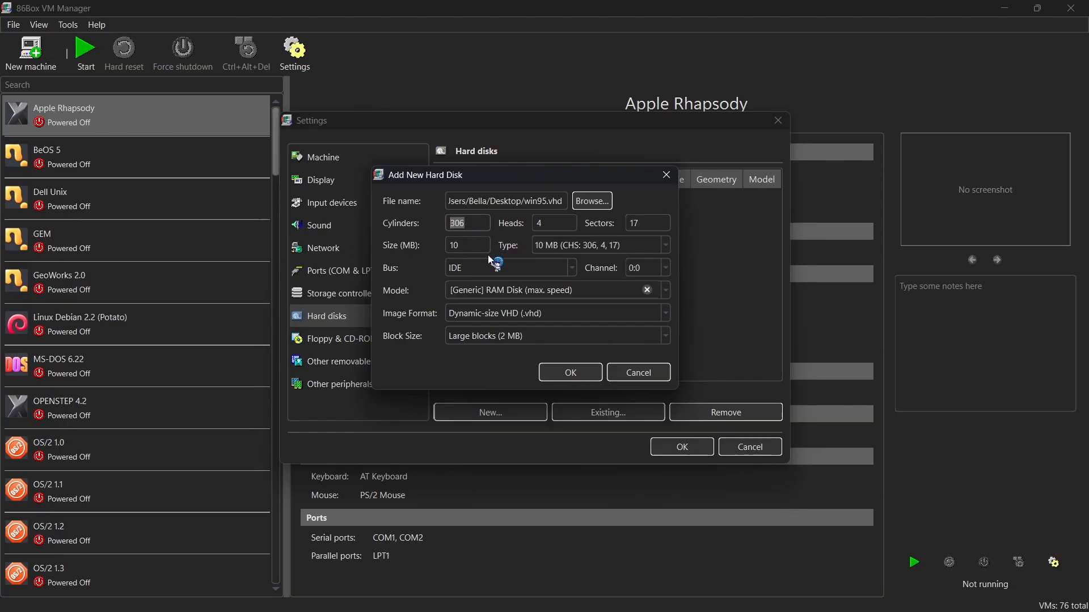
# Set the new disk's geometry to 2048 cylinders, 16 heads and 63 sectors, and create the image.
pyautogui.write('204')
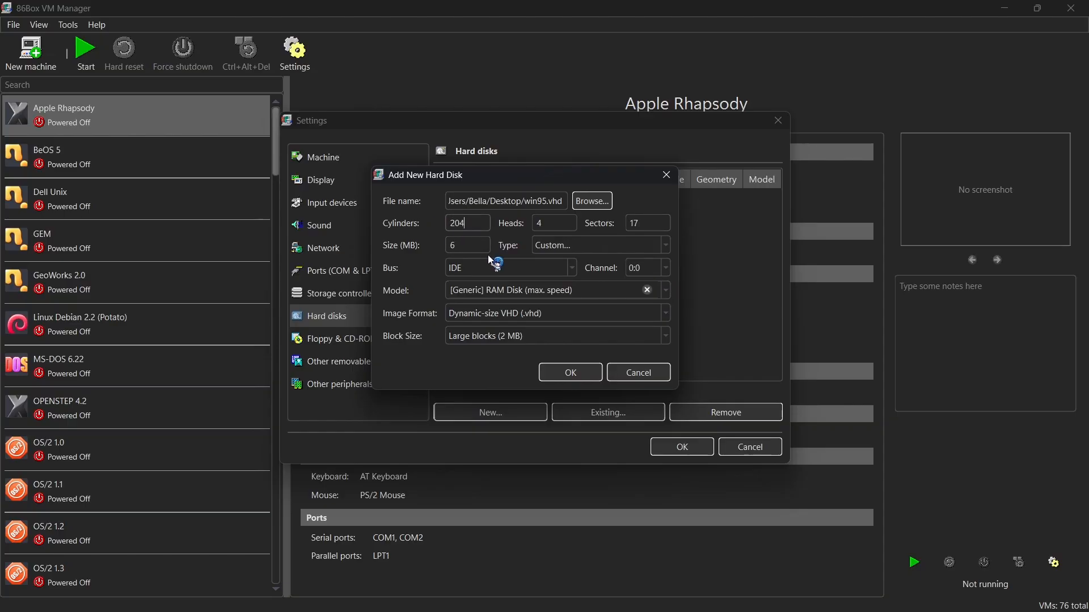
pyautogui.write('8')
pyautogui.press('Tab')
pyautogui.write('16')
pyautogui.press('Tab')
pyautogui.write('63')
pyautogui.click(570, 372)
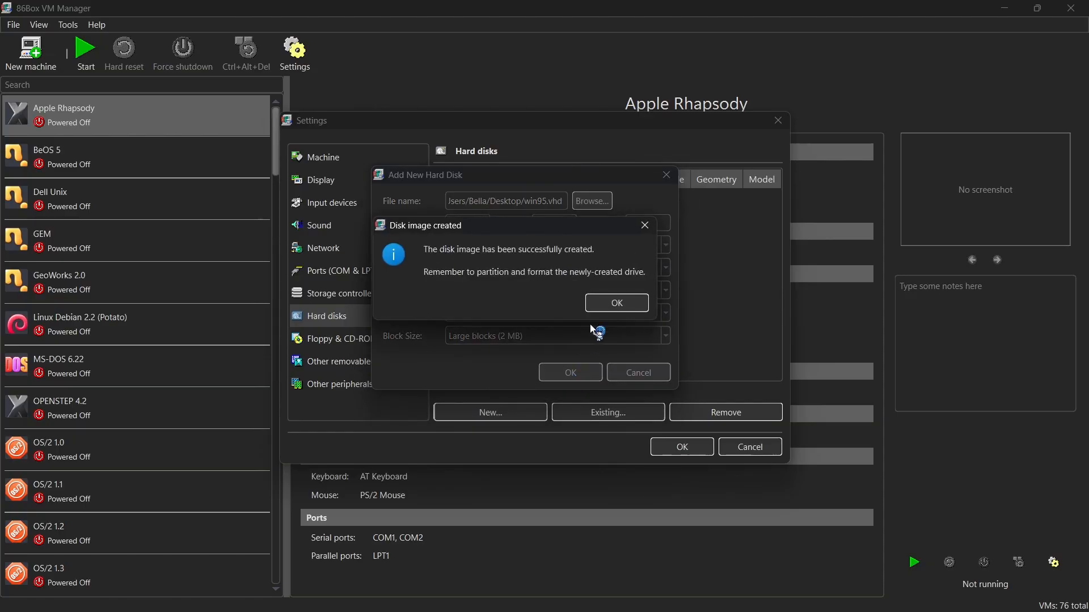
pyautogui.click(616, 303)
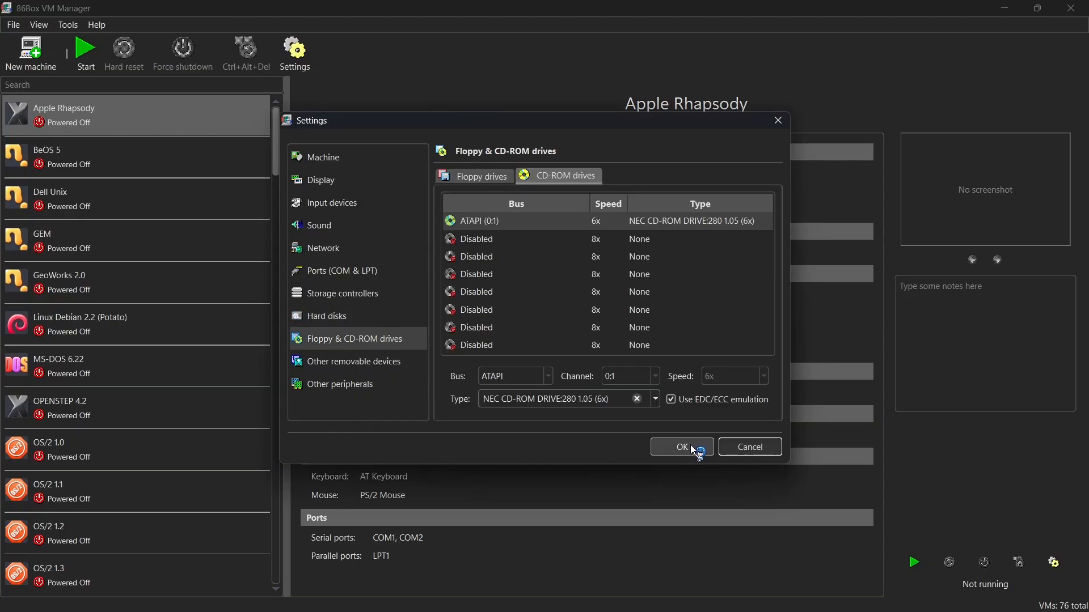
# Save the machine settings and start the win95 virtual machine.
pyautogui.click(692, 447)
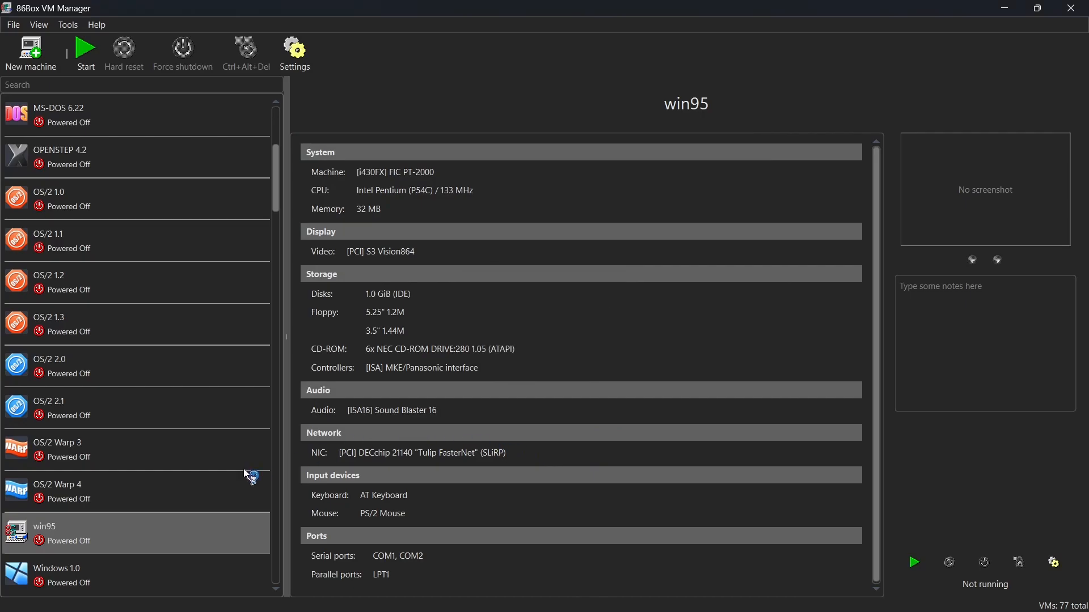
pyautogui.click(87, 51)
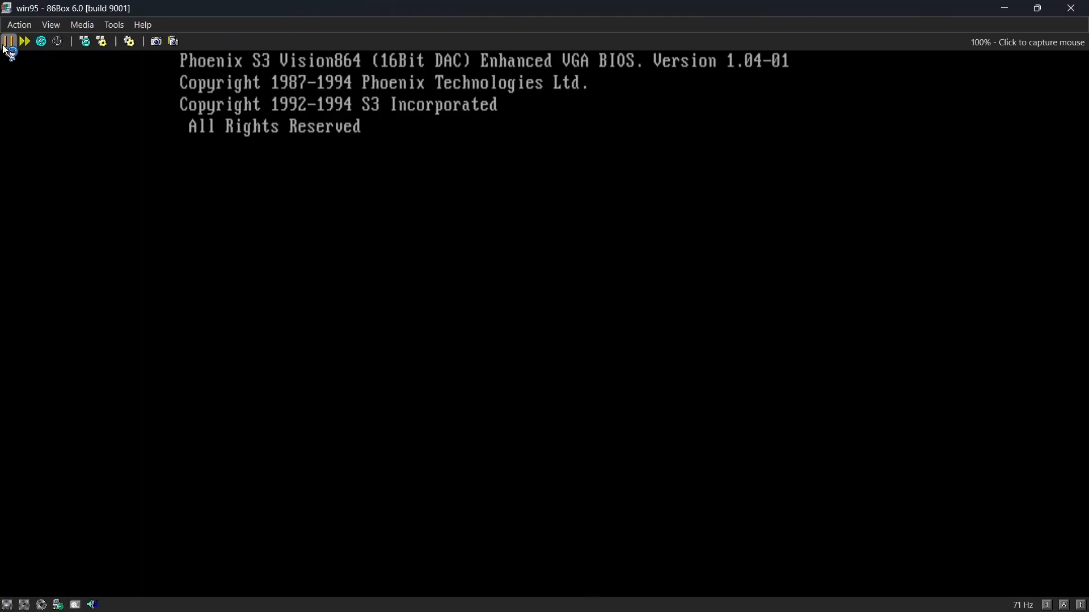
# Pause the virtual machine and mount the existing image Windows 95 Boot Disk.img in Floppy 1.
pyautogui.click(6, 45)
pyautogui.click(82, 24)
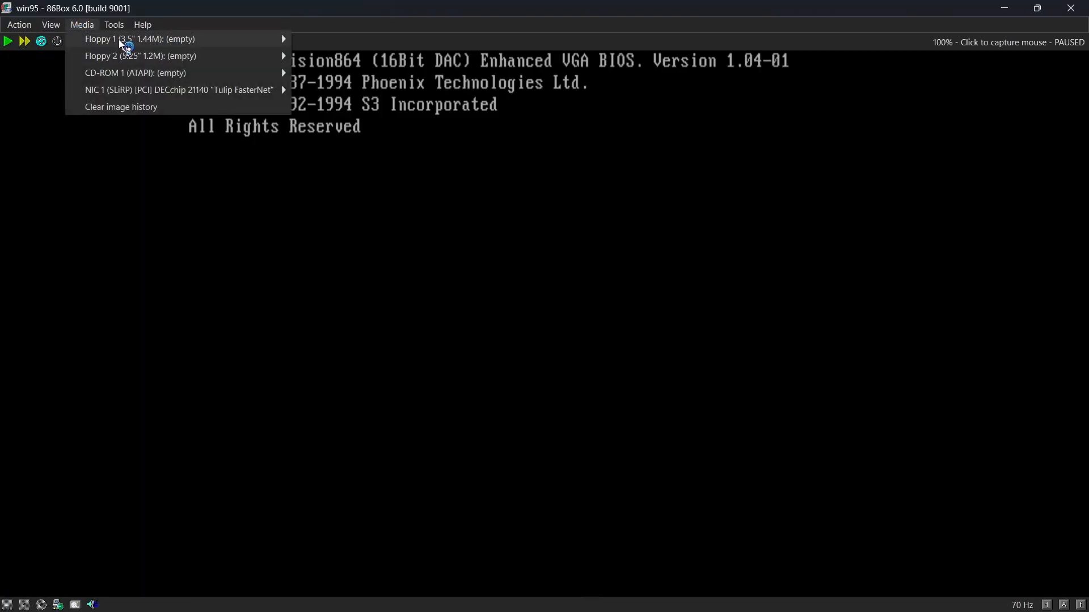
pyautogui.moveTo(120, 41)
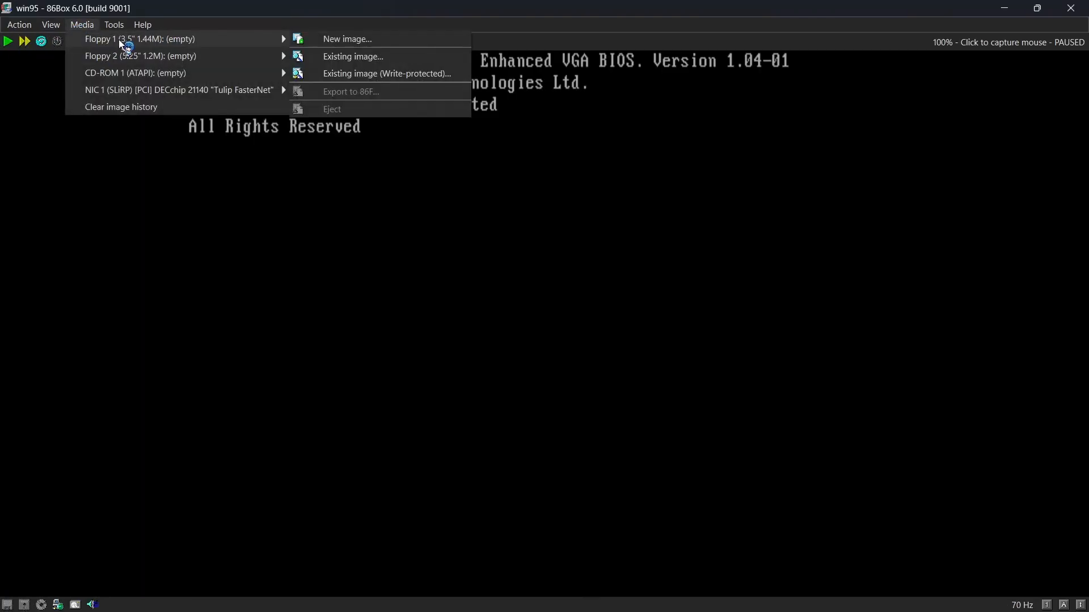
pyautogui.click(341, 56)
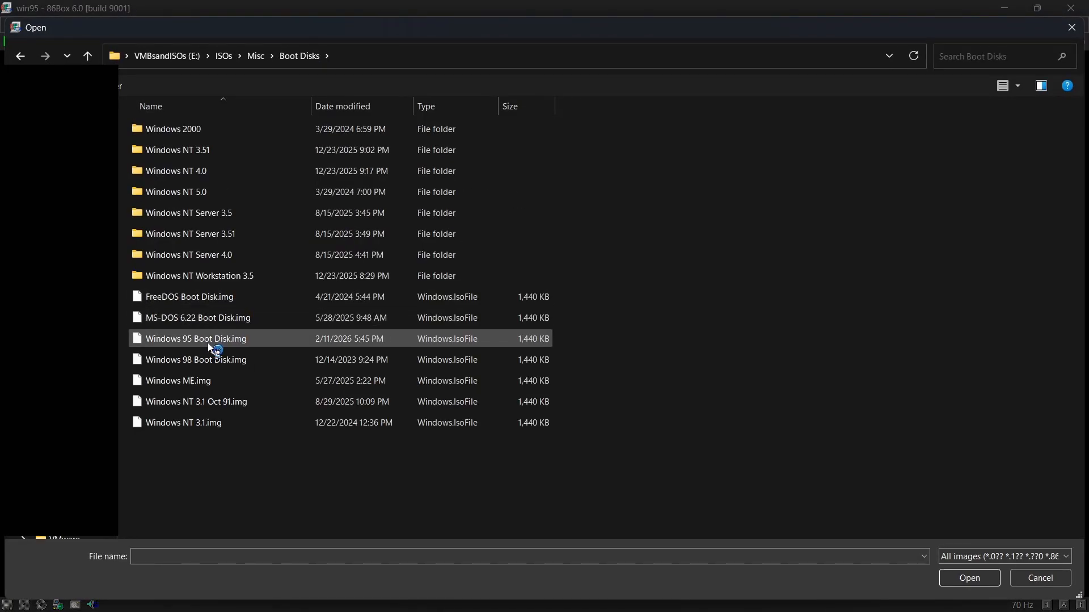
pyautogui.doubleClick(197, 344)
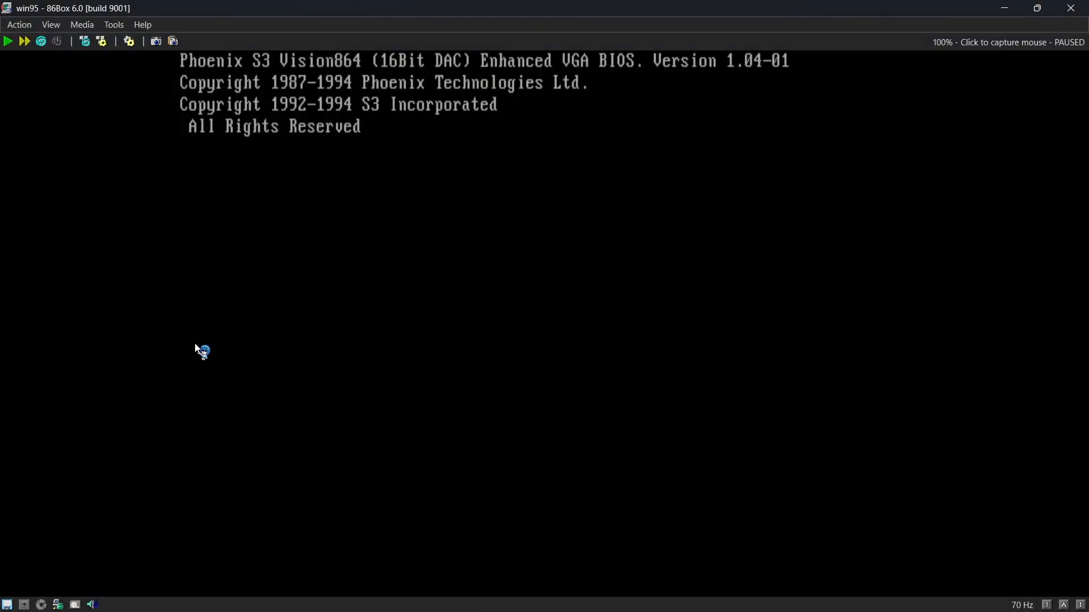
# Mount the Windows 95 installation CD image in CD-ROM 1 and resume the virtual machine.
pyautogui.click(94, 27)
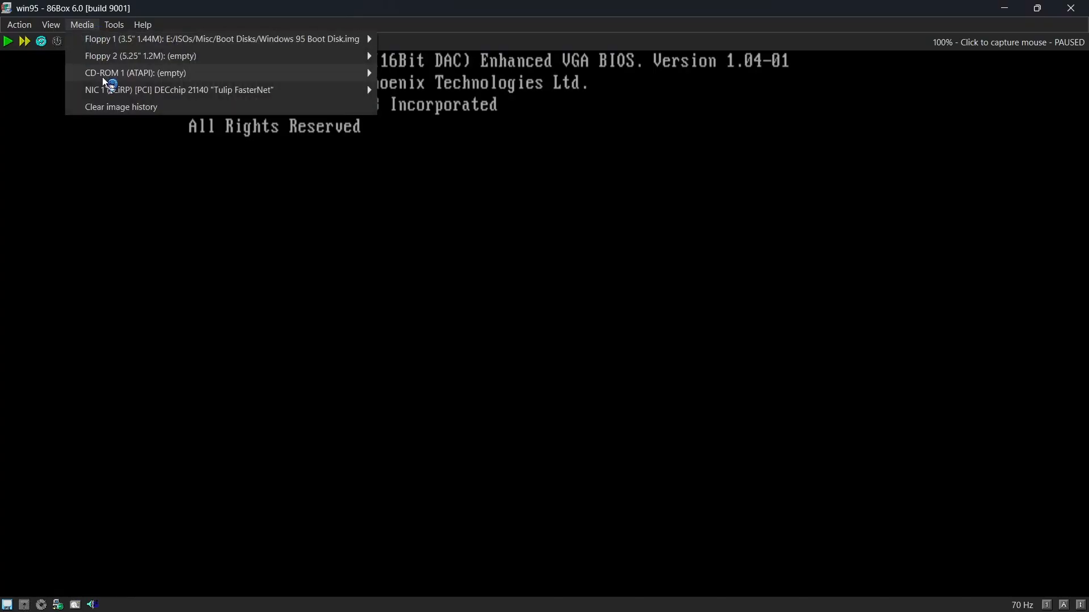
pyautogui.moveTo(363, 73)
pyautogui.click(451, 93)
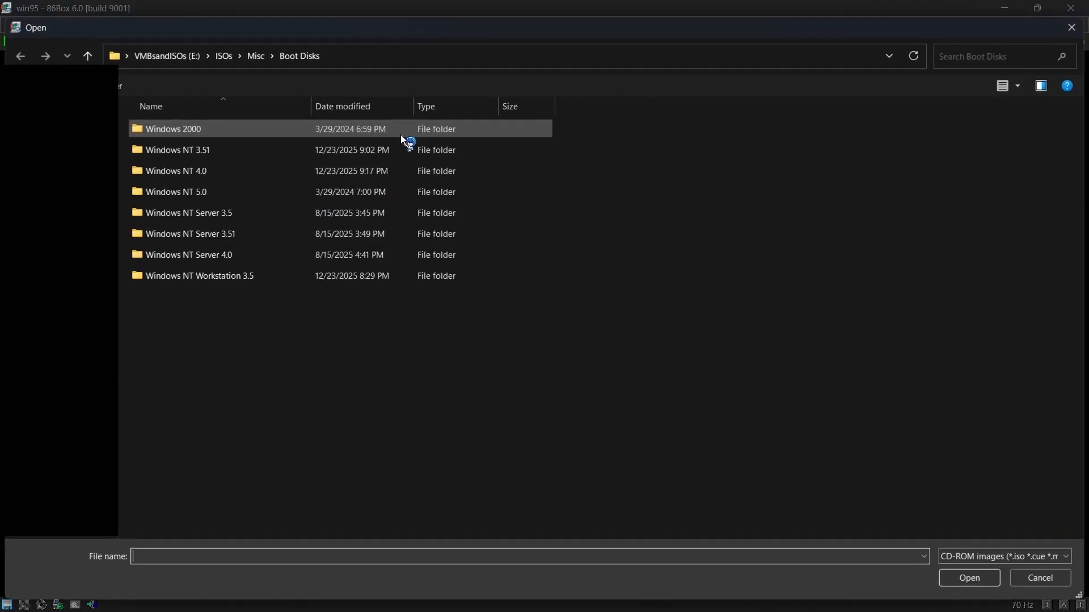
pyautogui.doubleClick(254, 193)
pyautogui.click(241, 150)
pyautogui.doubleClick(245, 132)
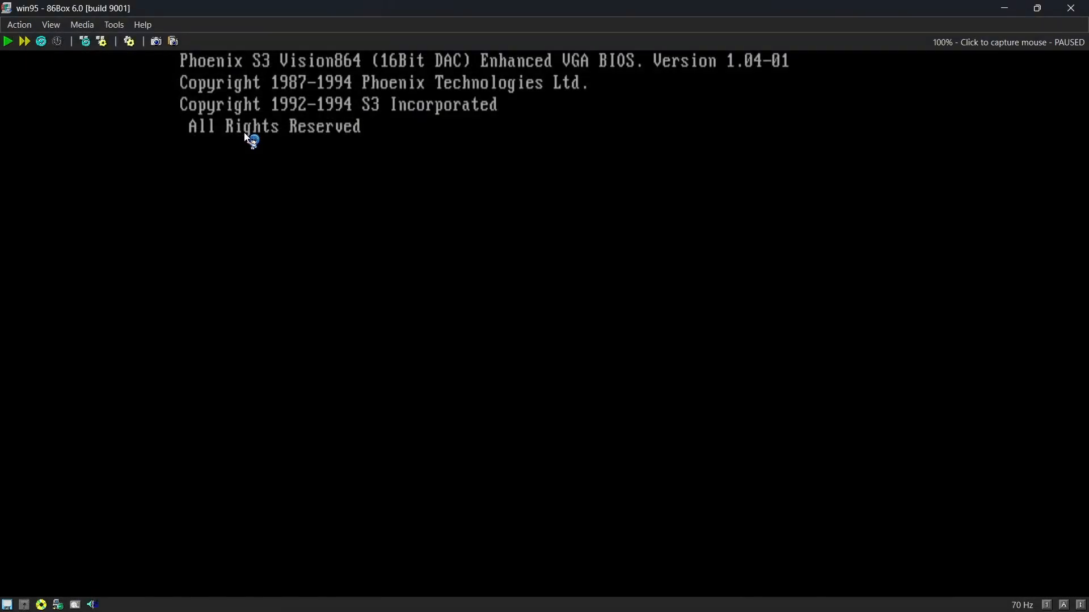
pyautogui.click(11, 47)
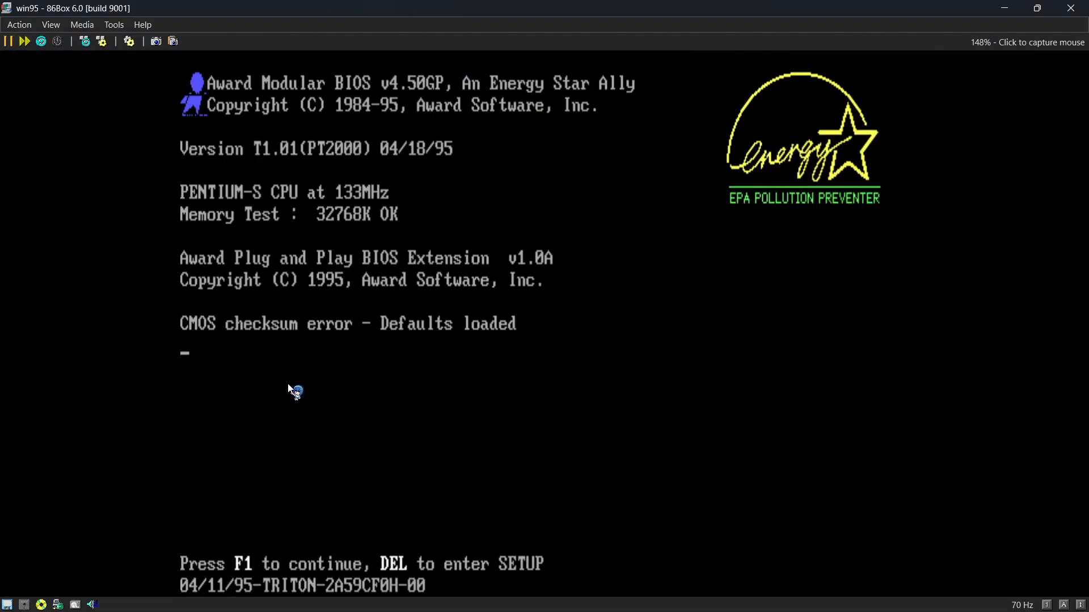
# In the BIOS Standard CMOS Setup, set Primary Master to User with 2048 cylinders, 16 heads, 63 sectors and NORMAL mode.
pyautogui.press('Delete')
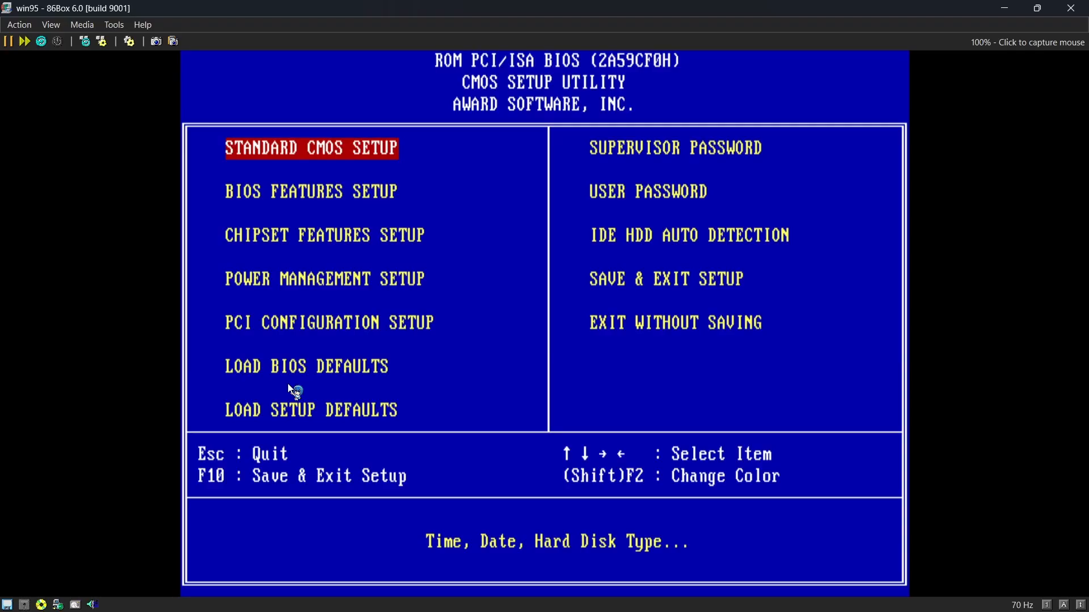
pyautogui.press('Return')
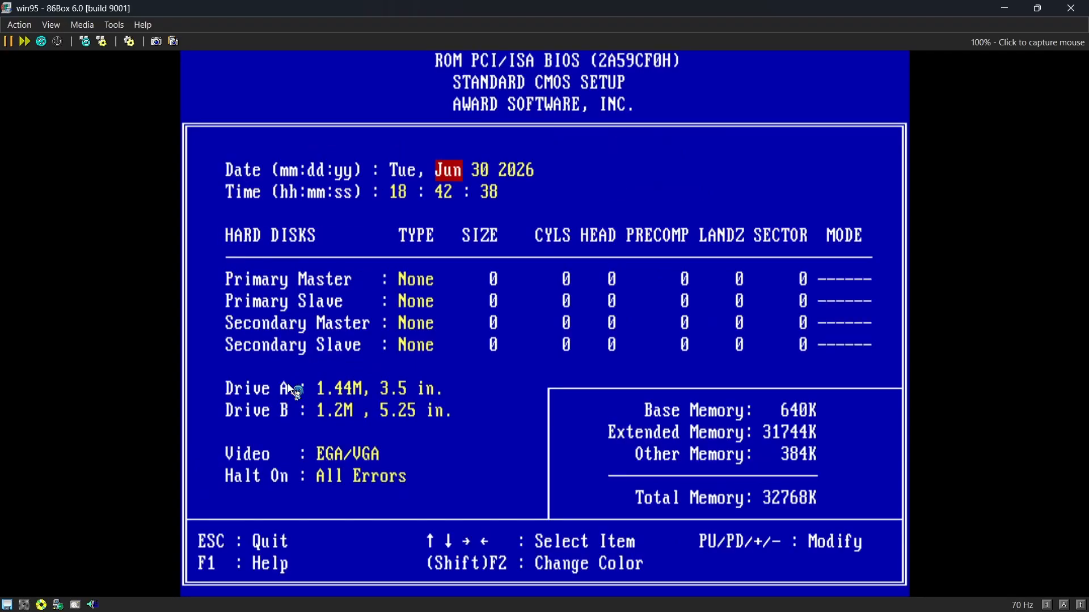
pyautogui.press('Right')
pyautogui.press('Right')
pyautogui.press('Right')
pyautogui.press('Right')
pyautogui.press('Right')
pyautogui.press('Right')
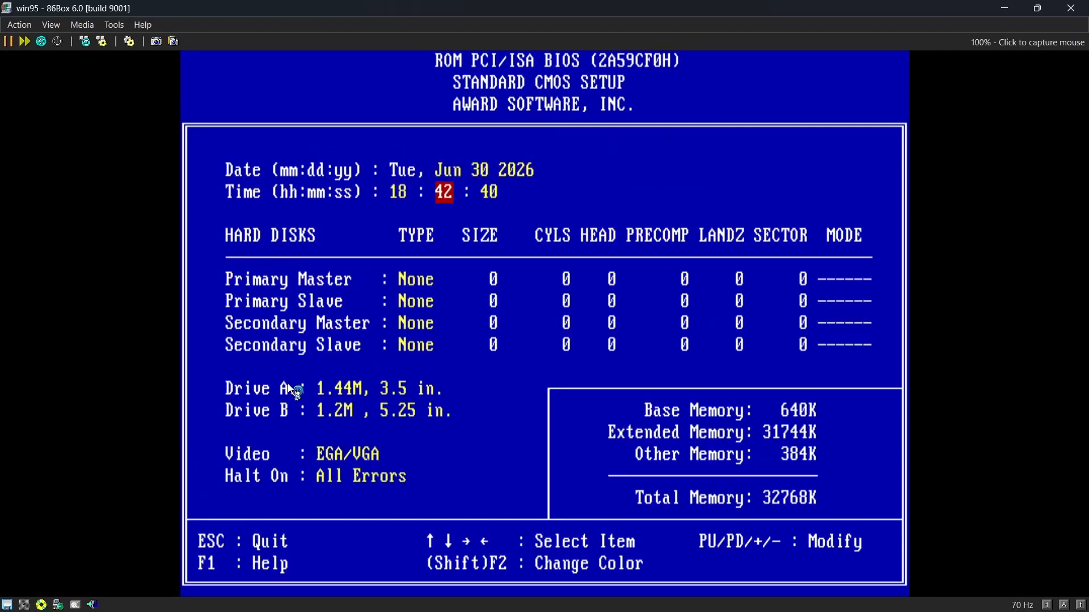
pyautogui.press('Down')
pyautogui.press('Up')
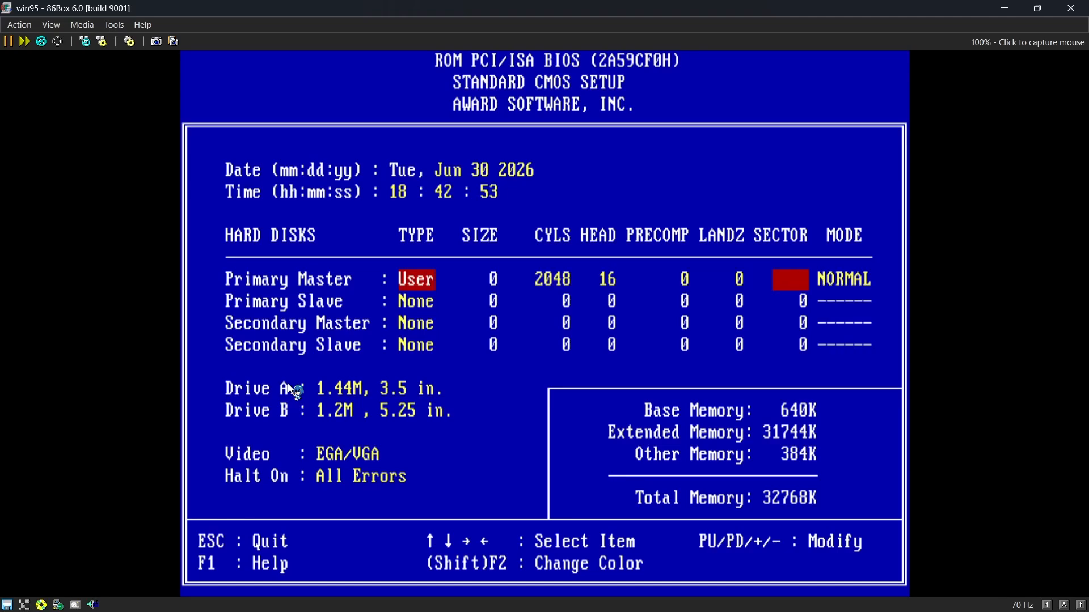
pyautogui.press('Right')
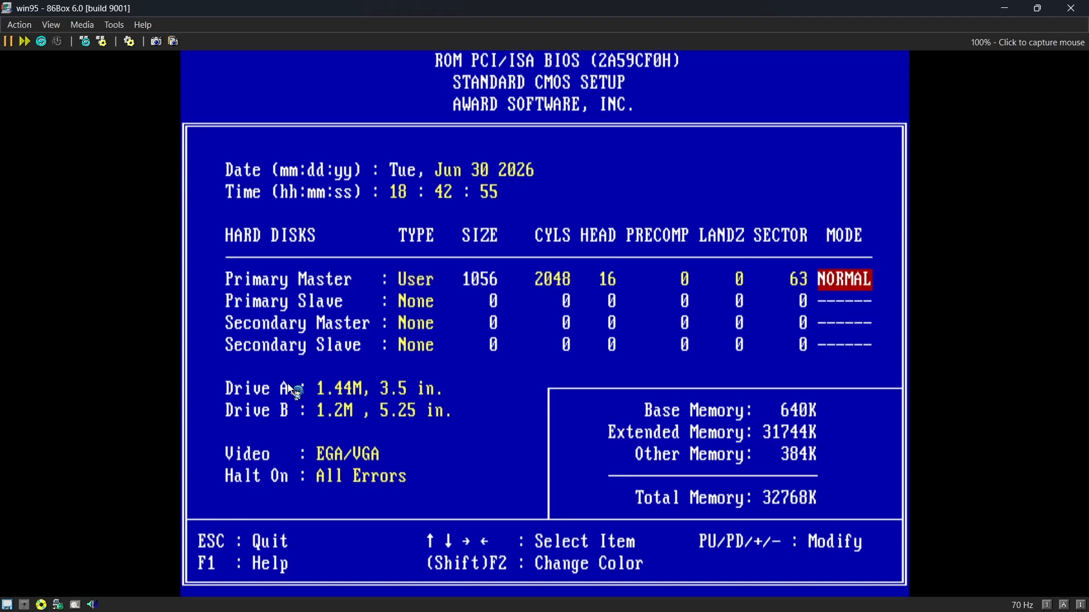
pyautogui.press('Left')
pyautogui.press('Left')
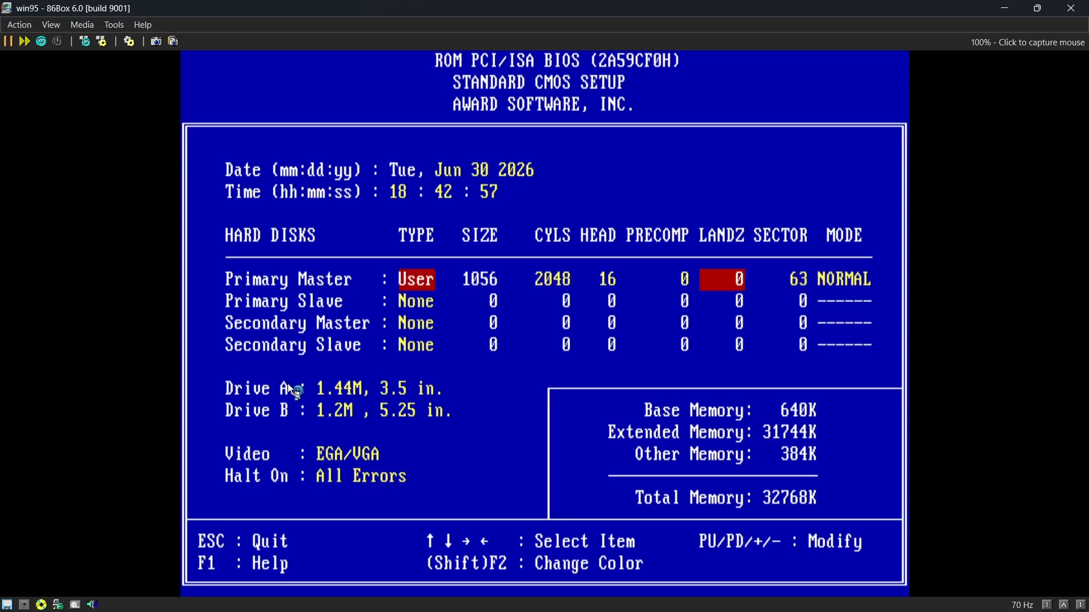
# Return to the main setup menu, save the settings to CMOS and exit the BIOS.
pyautogui.press('Escape')
pyautogui.press('F10')
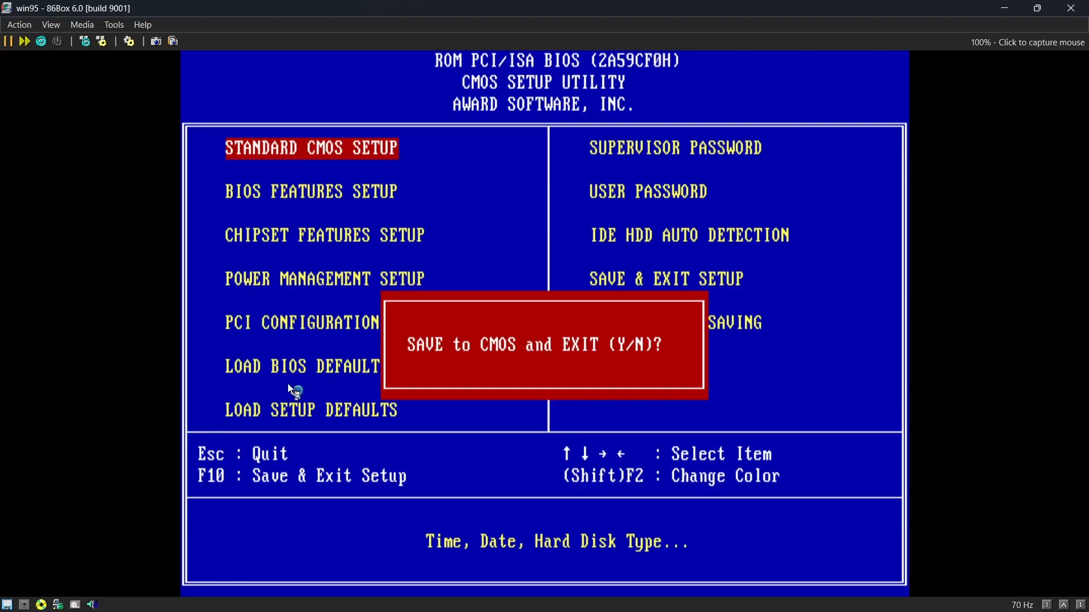
pyautogui.press('y')
pyautogui.press('Return')
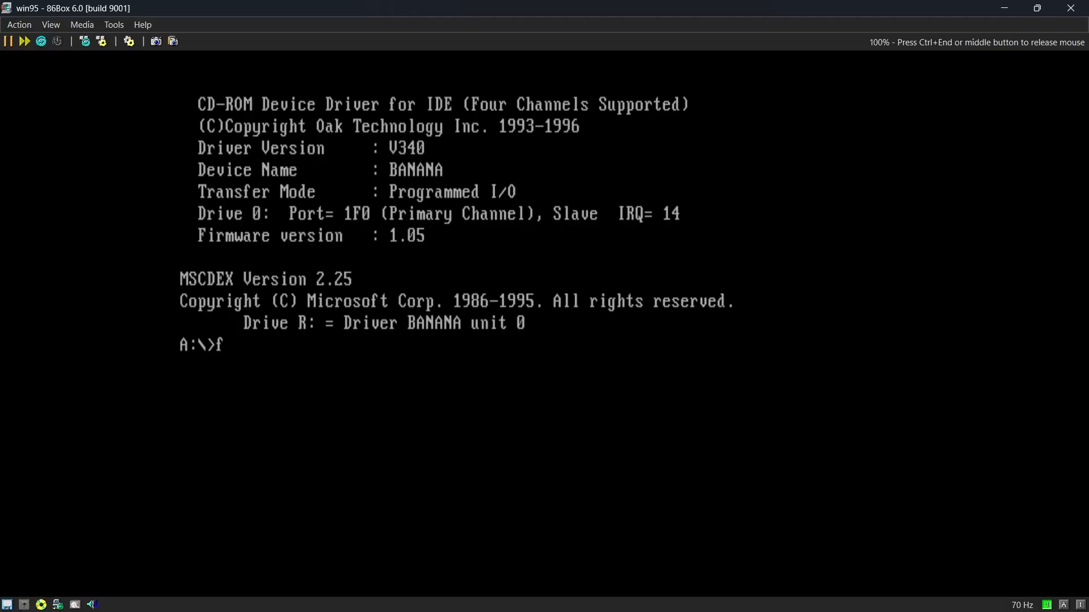
# Run fdisk and create a DOS partition on fixed disk 1, accepting the default choices.
pyautogui.write('disk')
pyautogui.press('Return')
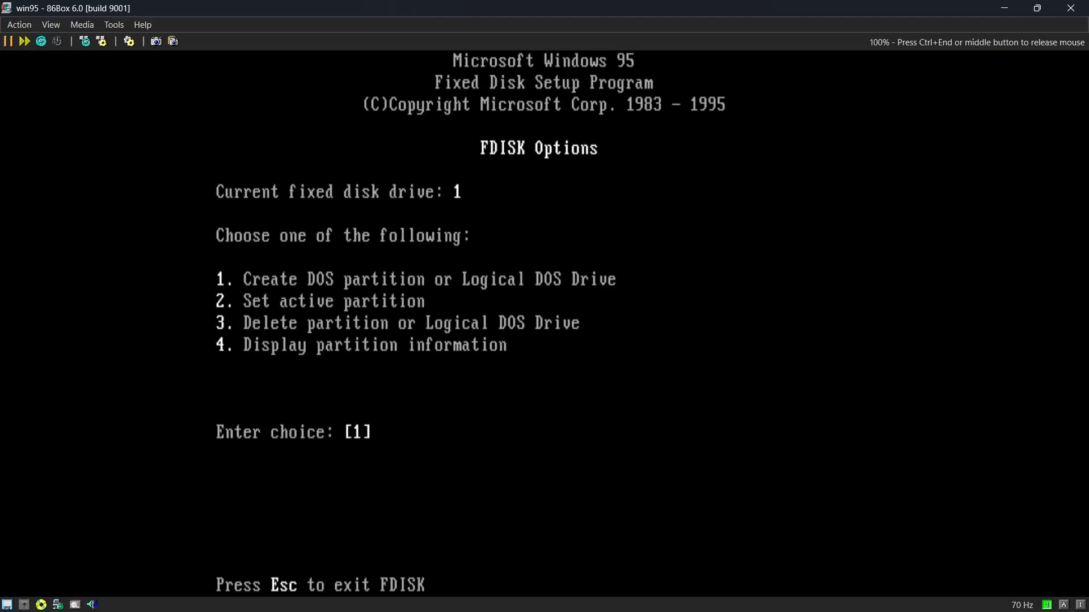
pyautogui.press('Return')
pyautogui.press('Return')
pyautogui.press('Return')
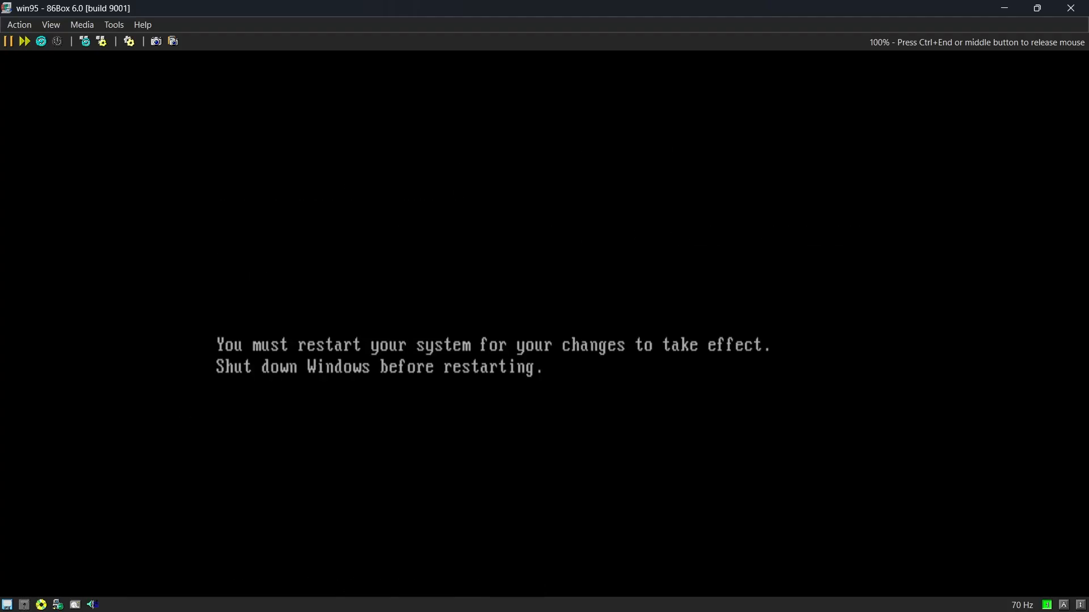
# Release the captured mouse, soft-reboot the virtual machine and return control to the guest.
pyautogui.hotkey('ctrl', 'End')
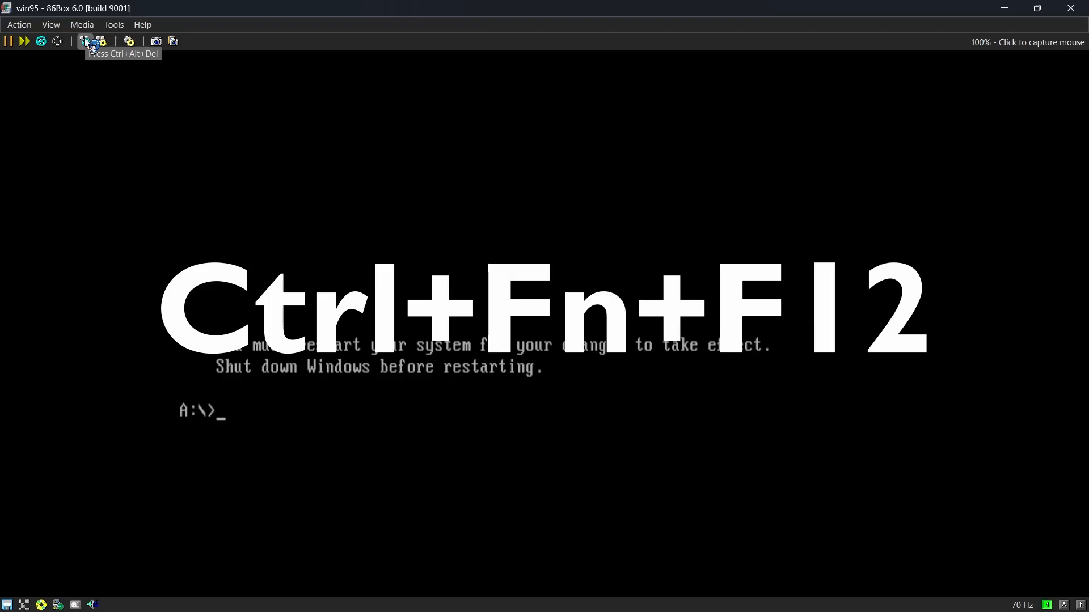
pyautogui.click(88, 44)
pyautogui.click(206, 170)
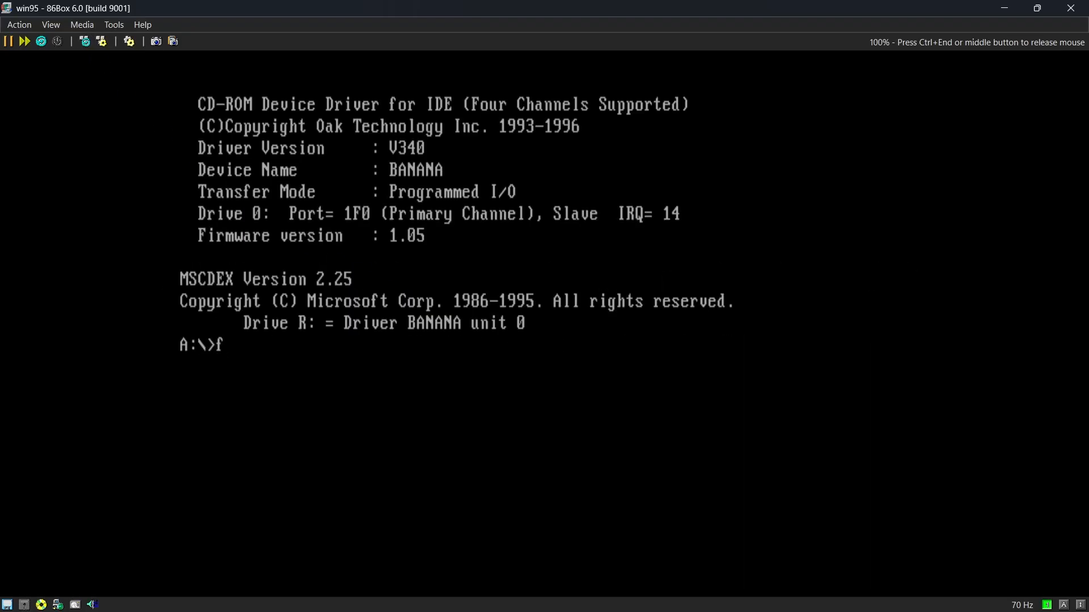
# Format drive C:, confirm the data loss warning and give the volume the label WIN95.
pyautogui.write('format C:')
pyautogui.press('Return')
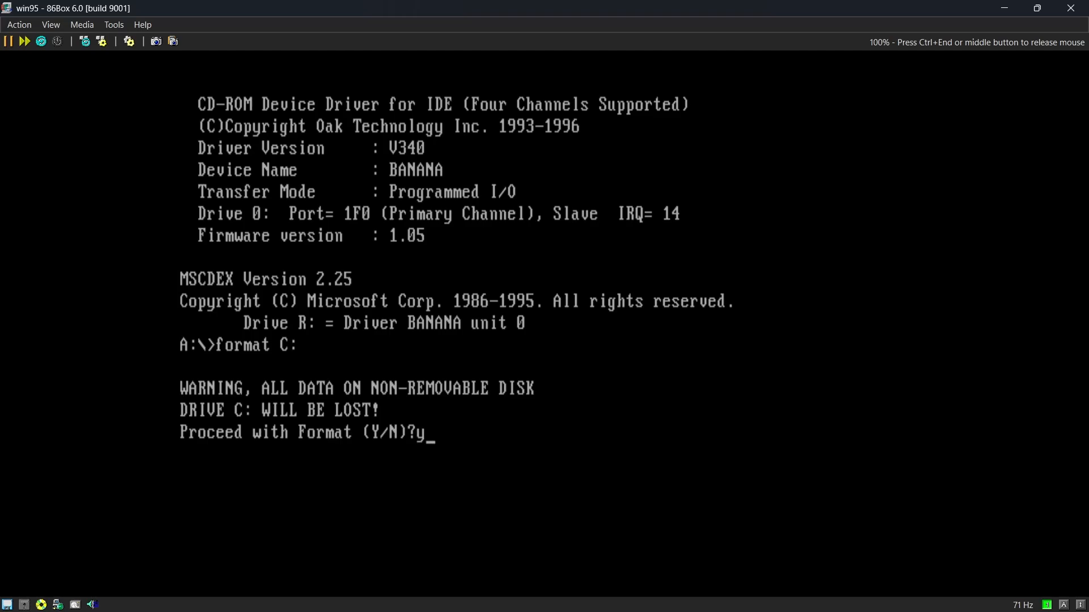
pyautogui.write('y')
pyautogui.press('Return')
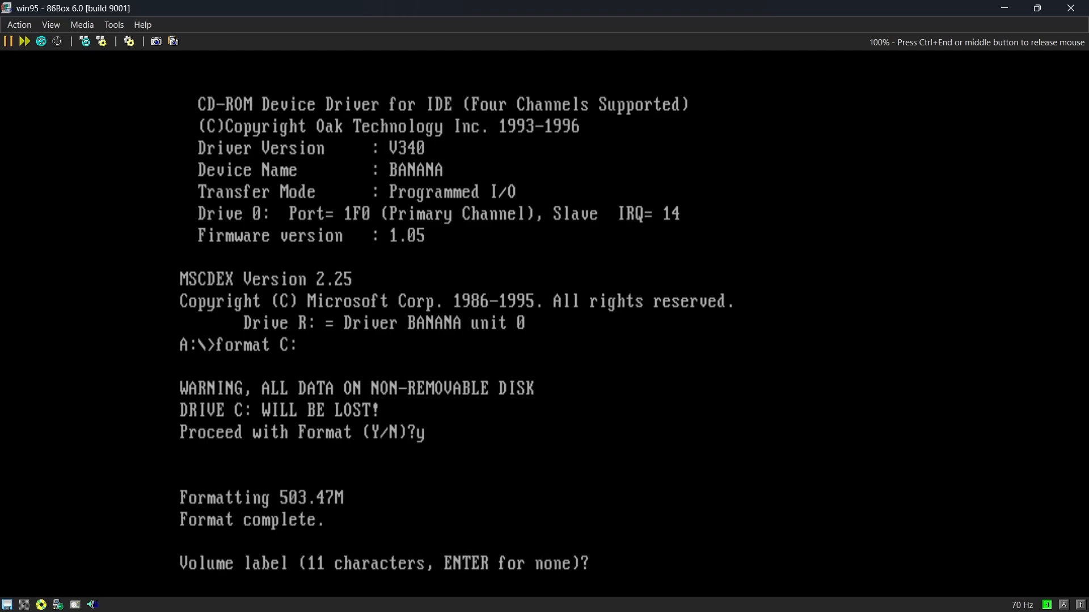
pyautogui.write('WIN95')
pyautogui.press('Return')
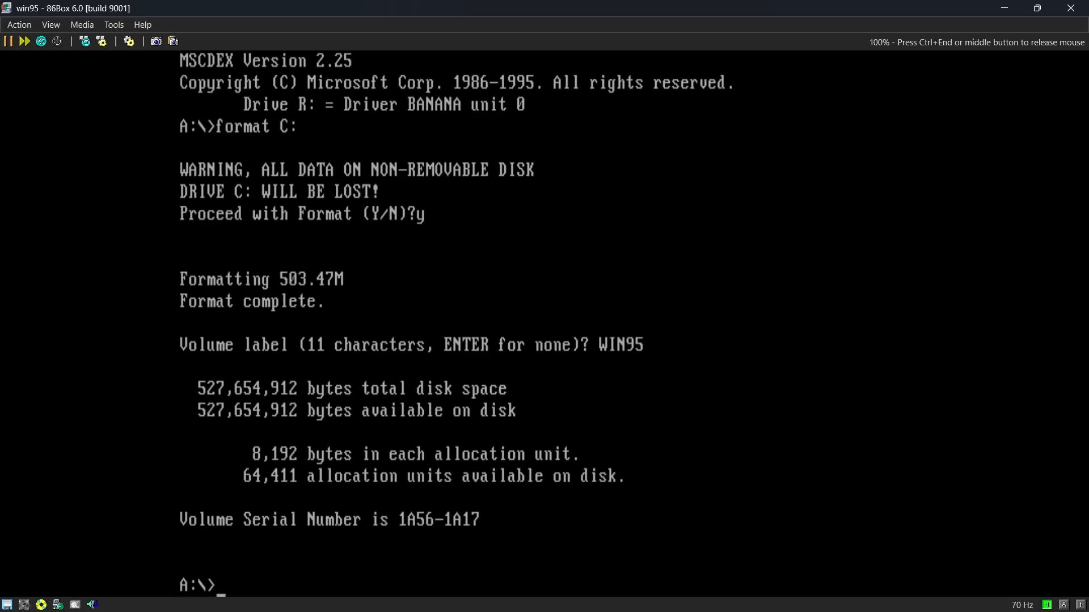
# Check that drive R: is accessible, return to C:, create a directory named install and change into it.
pyautogui.write('R:')
pyautogui.press('Return')
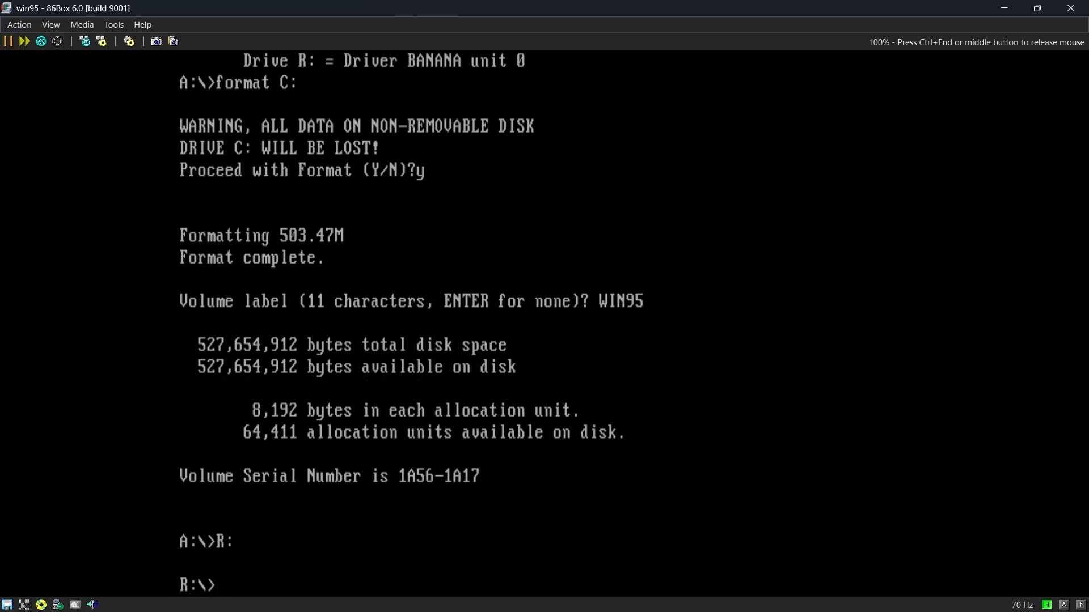
pyautogui.write('C:')
pyautogui.press('Return')
pyautogui.write('mkdir install')
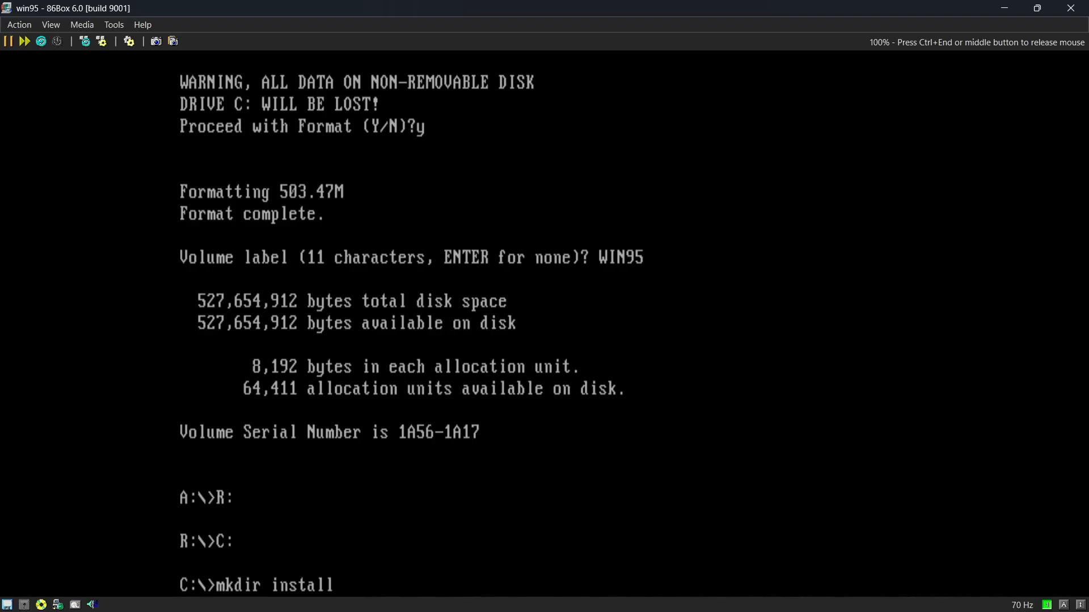
pyautogui.press('Return')
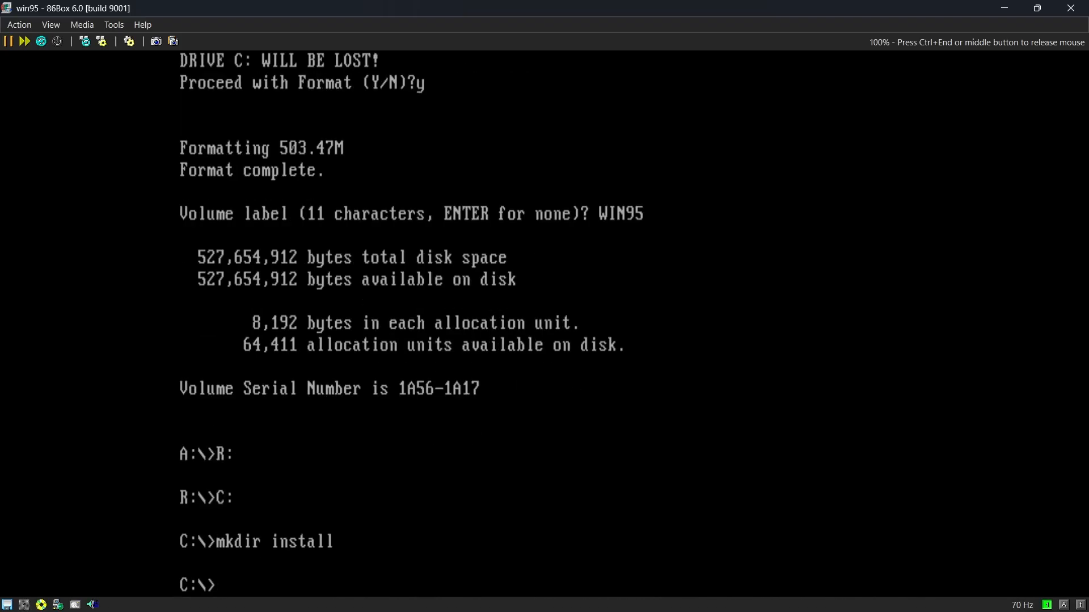
pyautogui.write('cd install')
pyautogui.press('Return')
# Copy all files from R:\WIN95\*.* into C:\INSTALL, then release the captured mouse.
pyautogui.write('copy R')
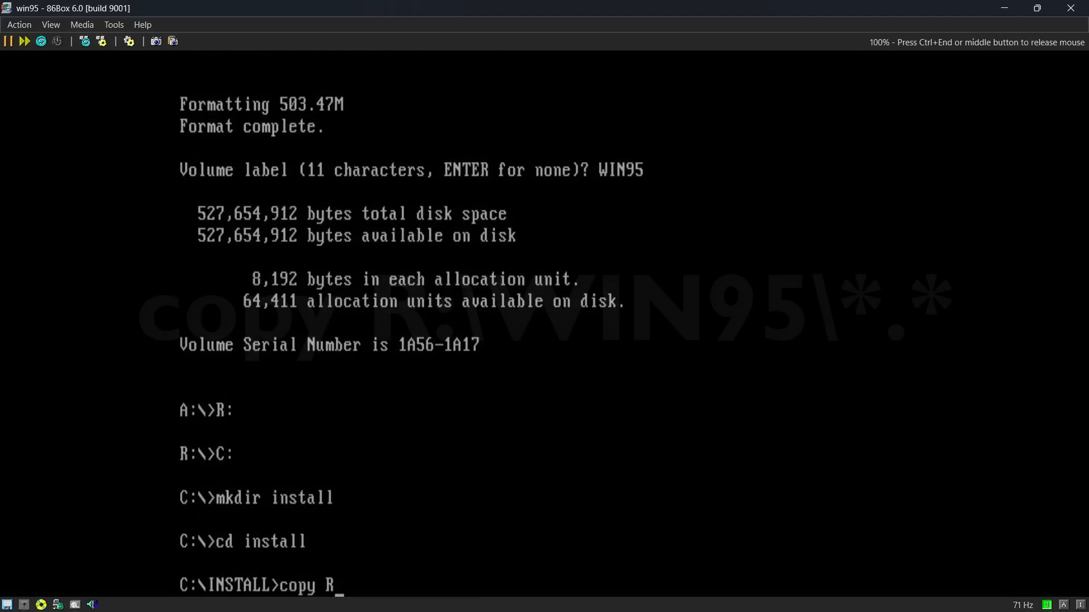
pyautogui.write(':\\WIN95')
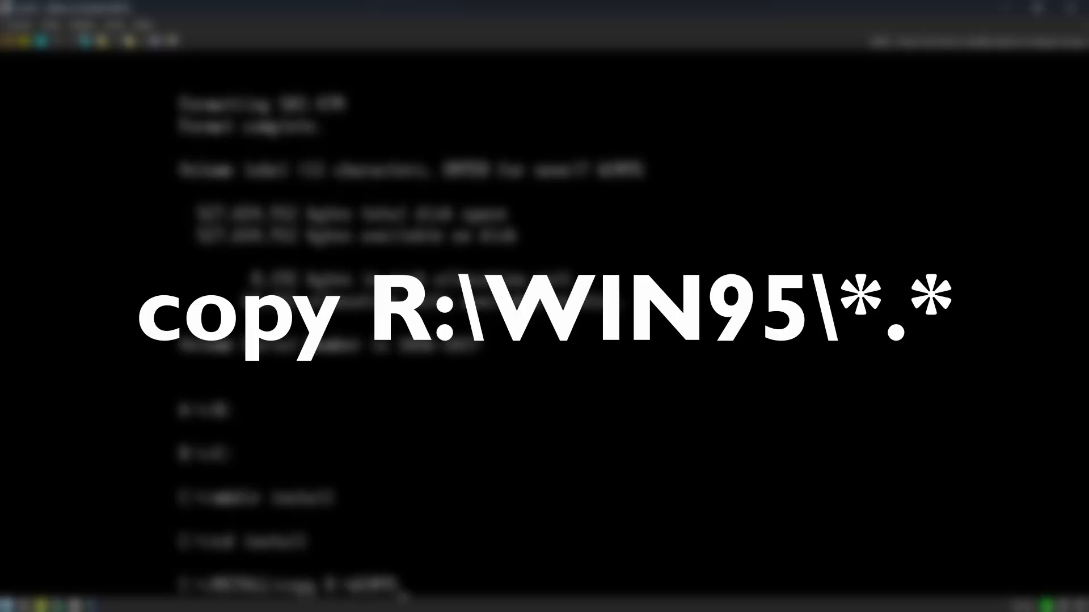
pyautogui.write('\\*.*')
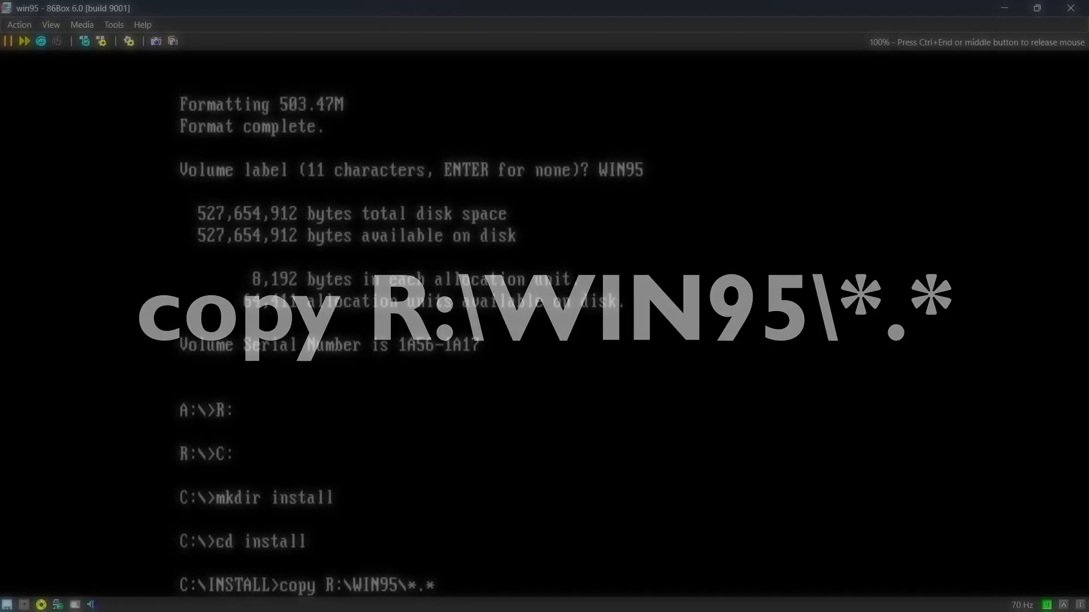
pyautogui.press('Return')
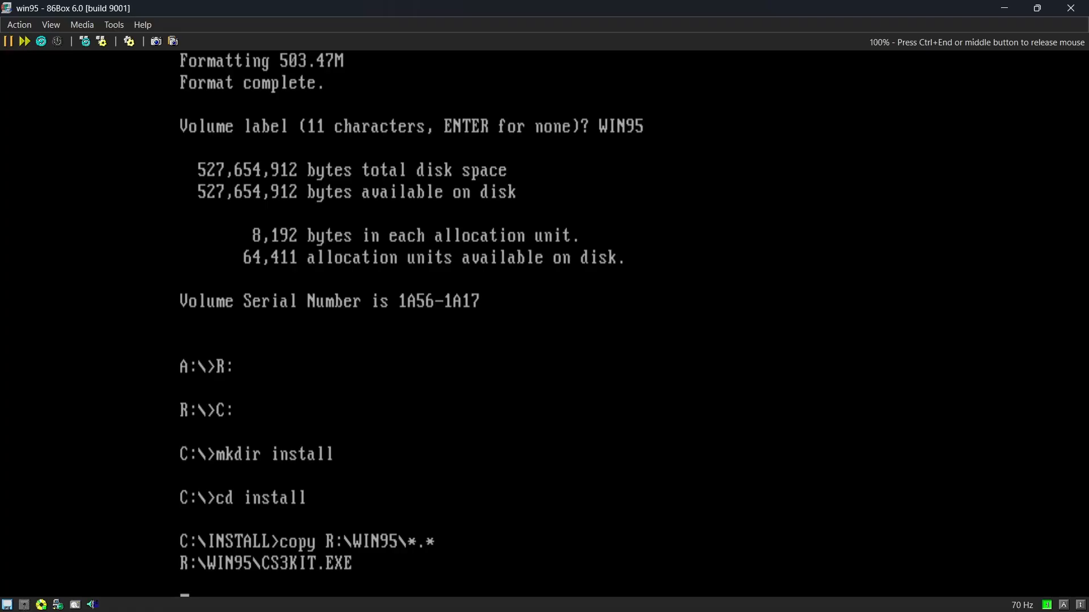
pyautogui.hotkey('ctrl', 'End')
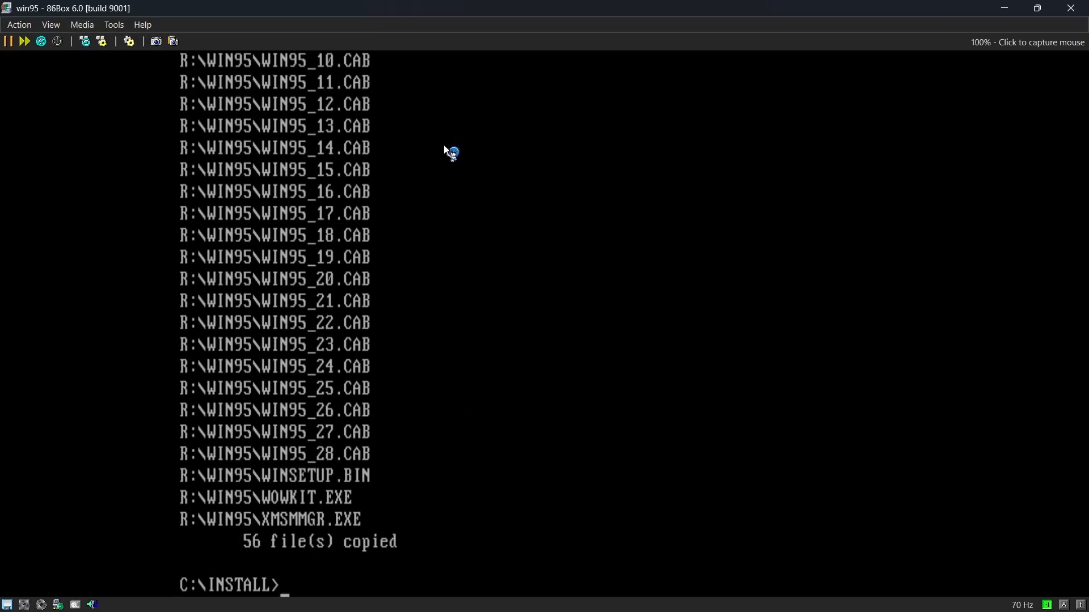
# Run setup from C:\INSTALL, continue into Windows 95 Setup and accept the software license agreement.
pyautogui.click(387, 256)
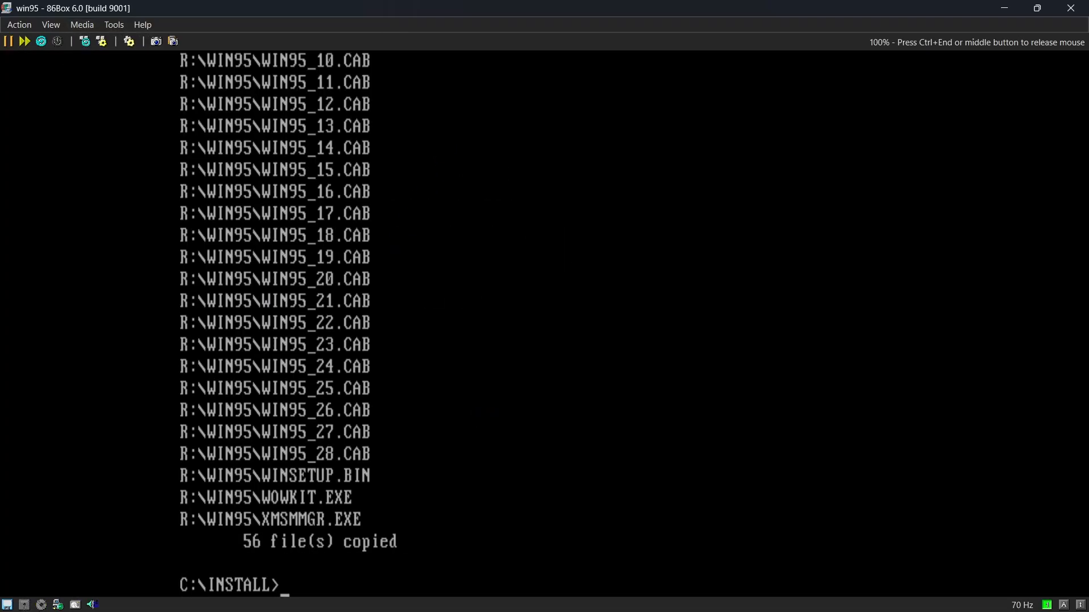
pyautogui.write('setup')
pyautogui.press('Return')
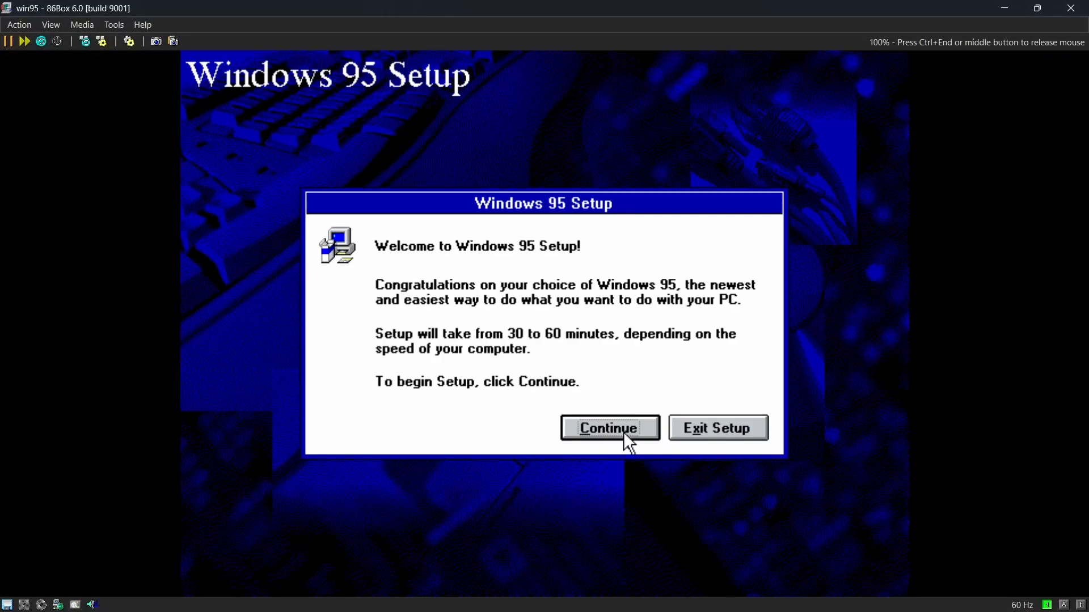
pyautogui.click(624, 432)
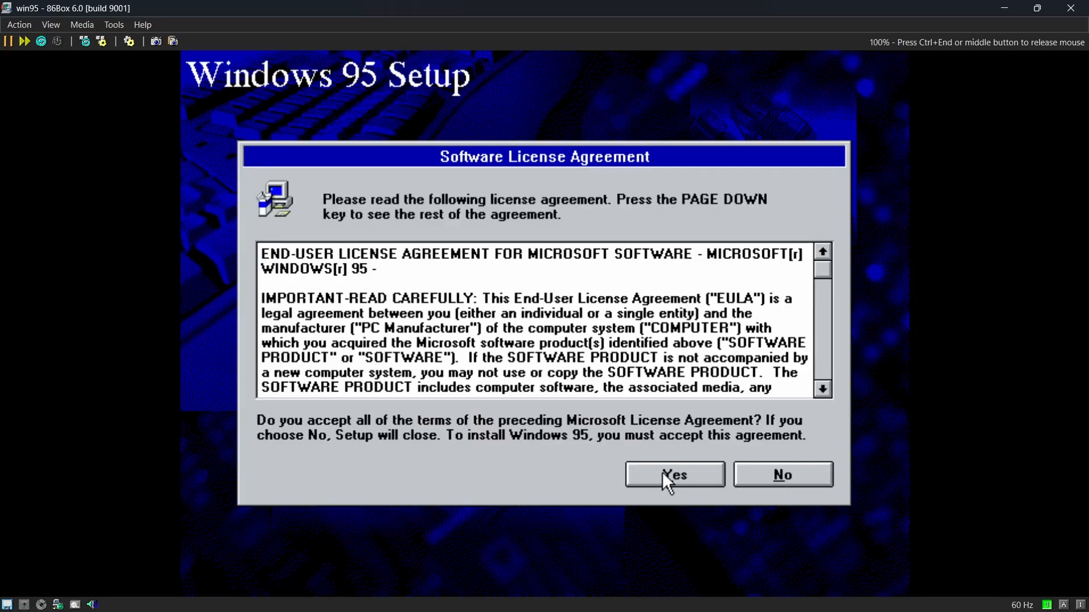
pyautogui.click(673, 474)
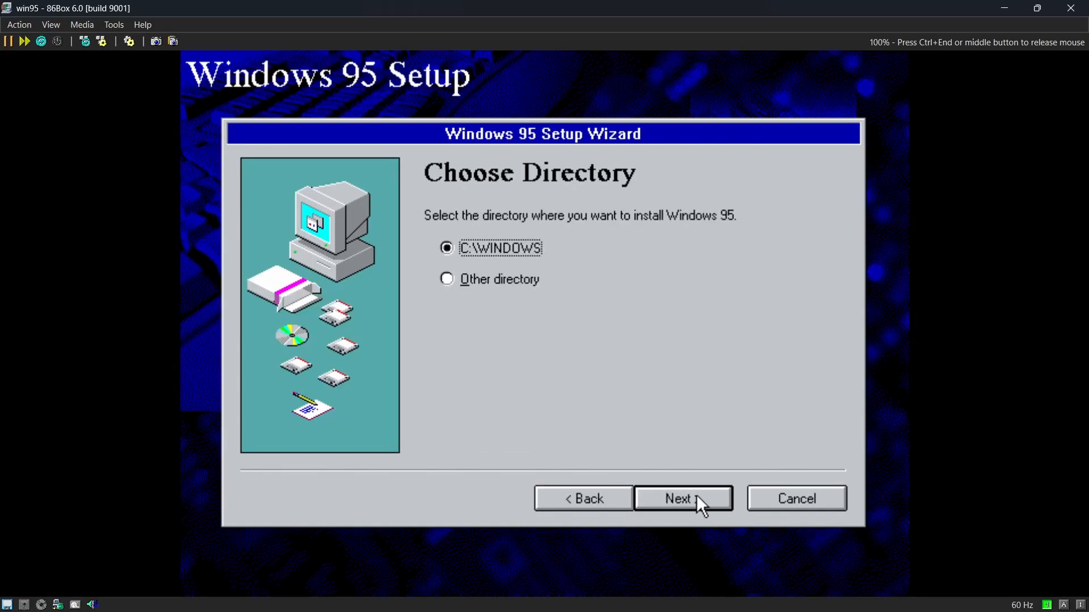
# Install Windows 95 into C:\WINDOWS and enter the product key from the Certificate of Authenticity.
pyautogui.click(696, 495)
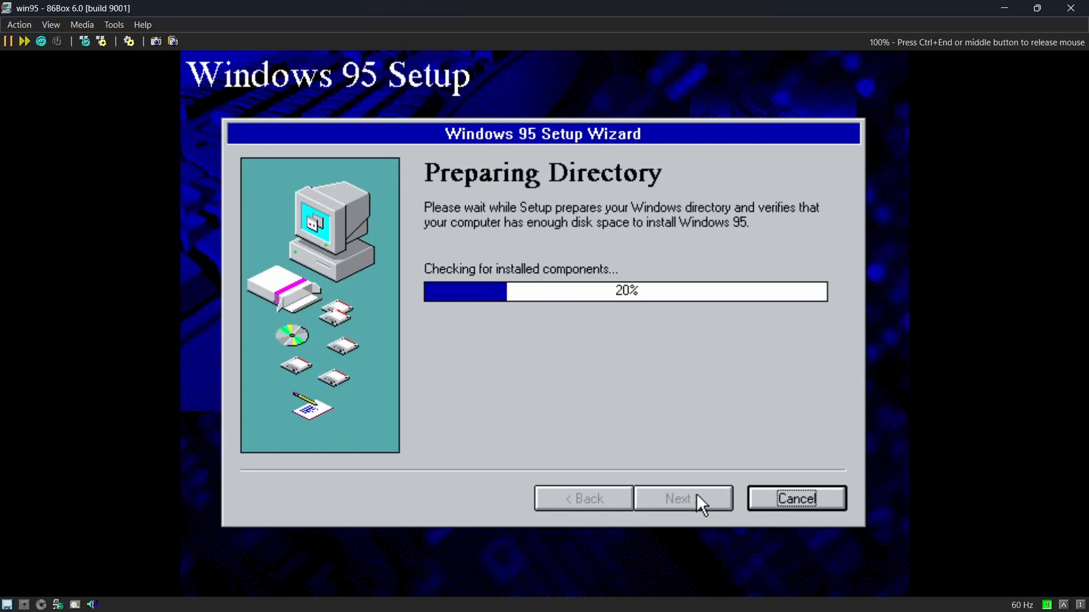
pyautogui.click(675, 489)
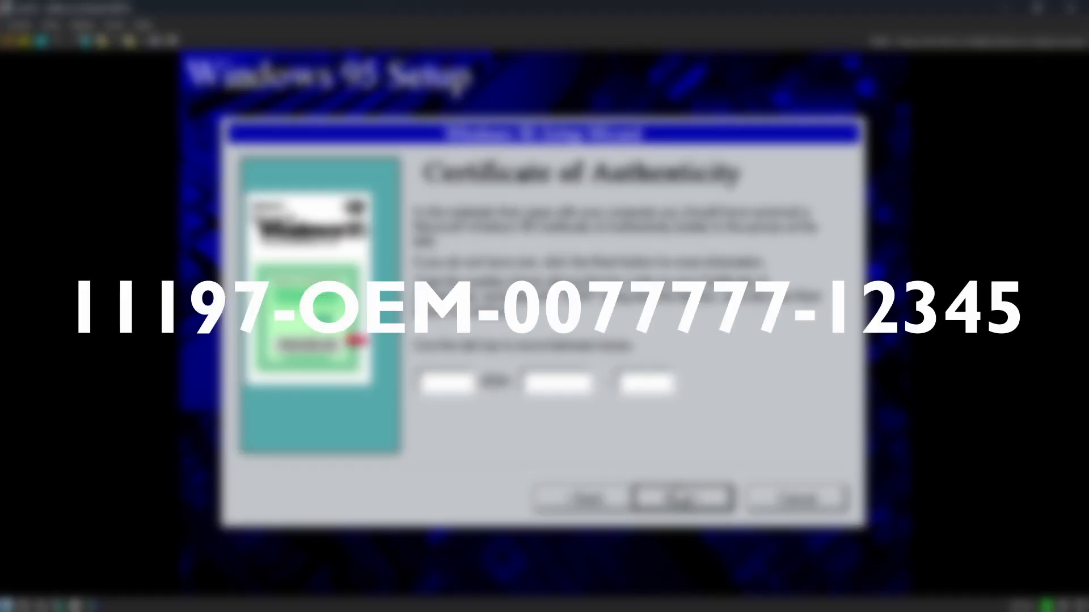
pyautogui.write('11197\t0077777\t12345')
pyautogui.press('Return')
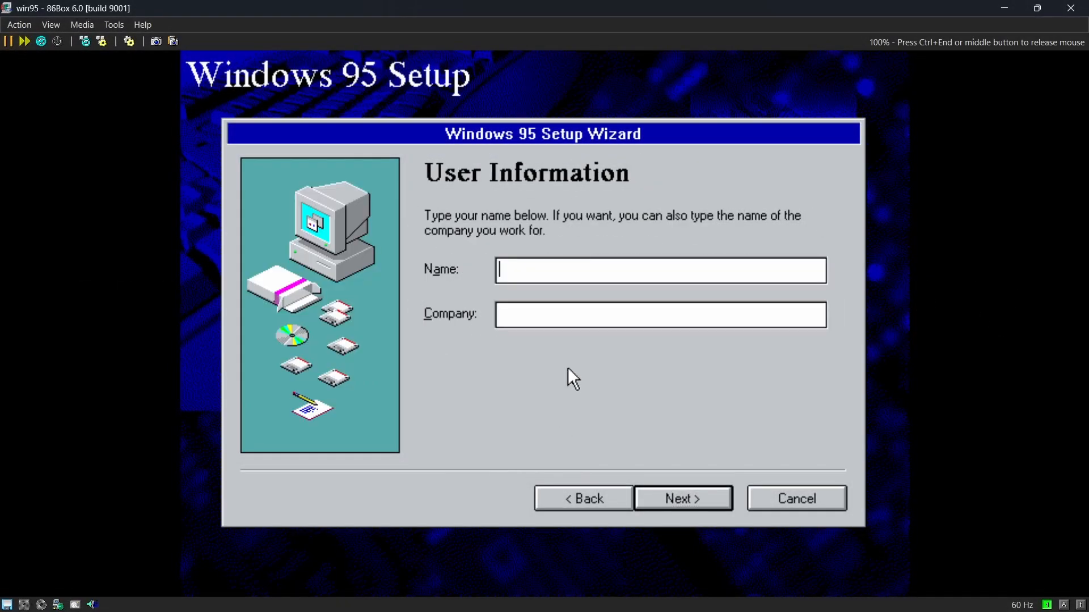
# Enter the user's name and the company TOWF co., and include the network adapter and the sound, MIDI or video capture card in hardware detection.
pyautogui.write('Bella')
pyautogui.press('Tab')
pyautogui.write('TOWF co.')
pyautogui.press('Return')
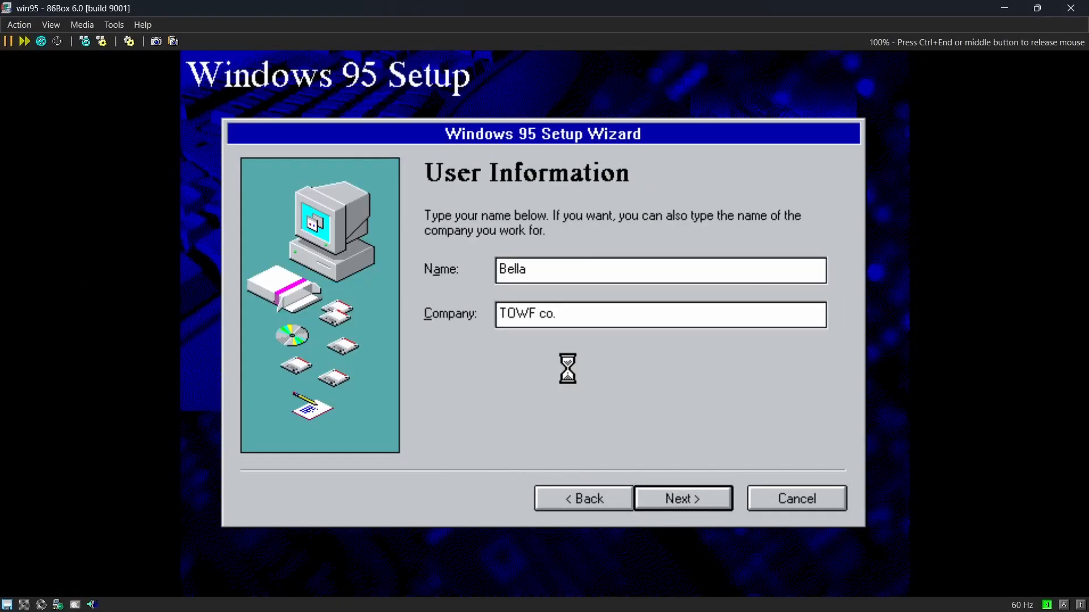
pyautogui.click(432, 292)
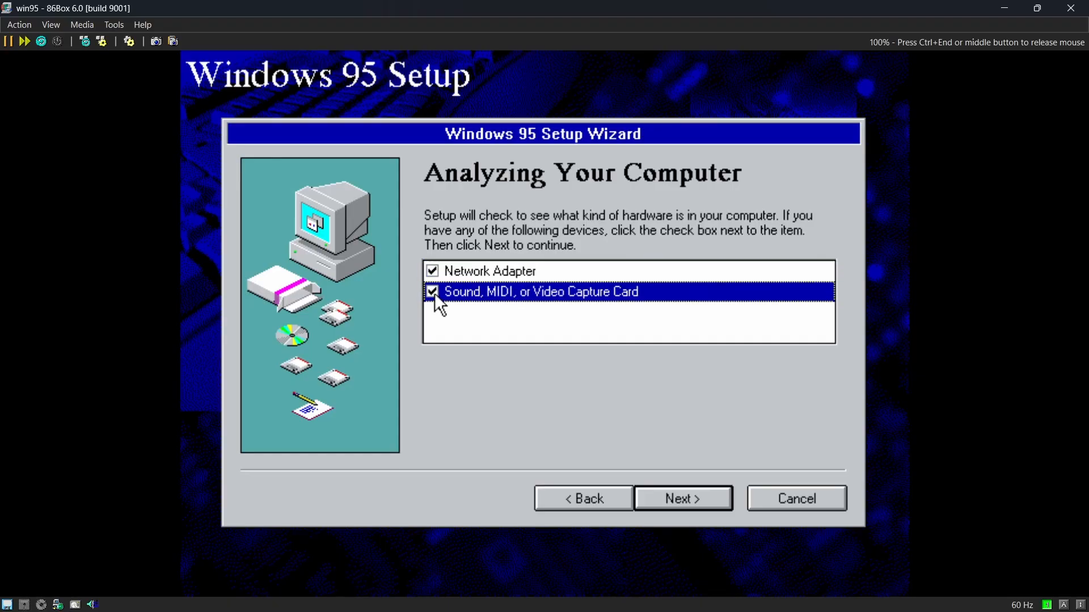
pyautogui.click(683, 498)
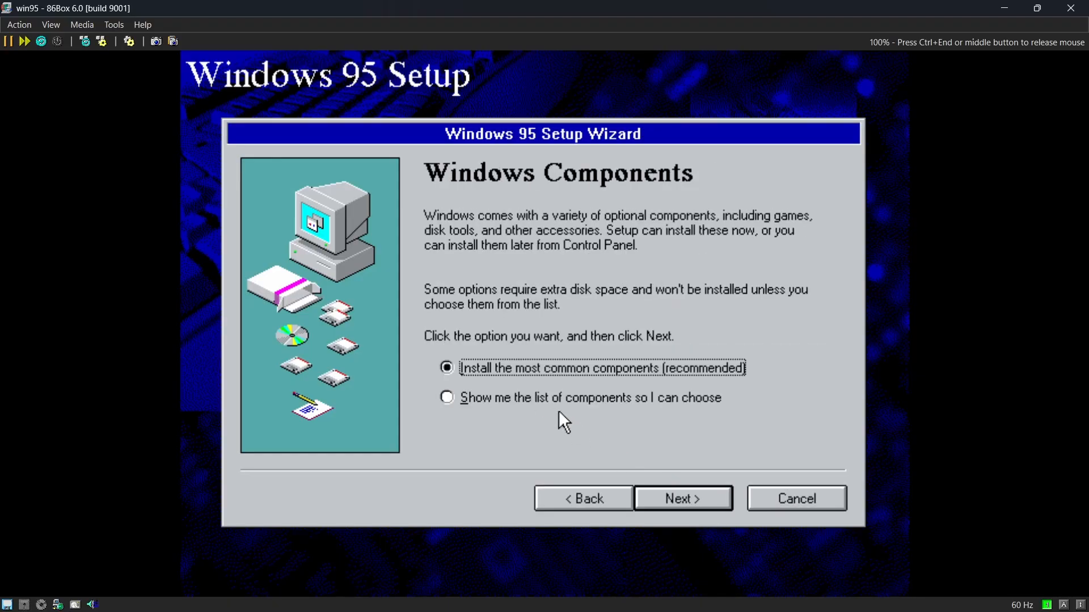
# Choose the most common Windows components, decline the startup disk and start copying the files.
pyautogui.press('Return')
pyautogui.click(579, 370)
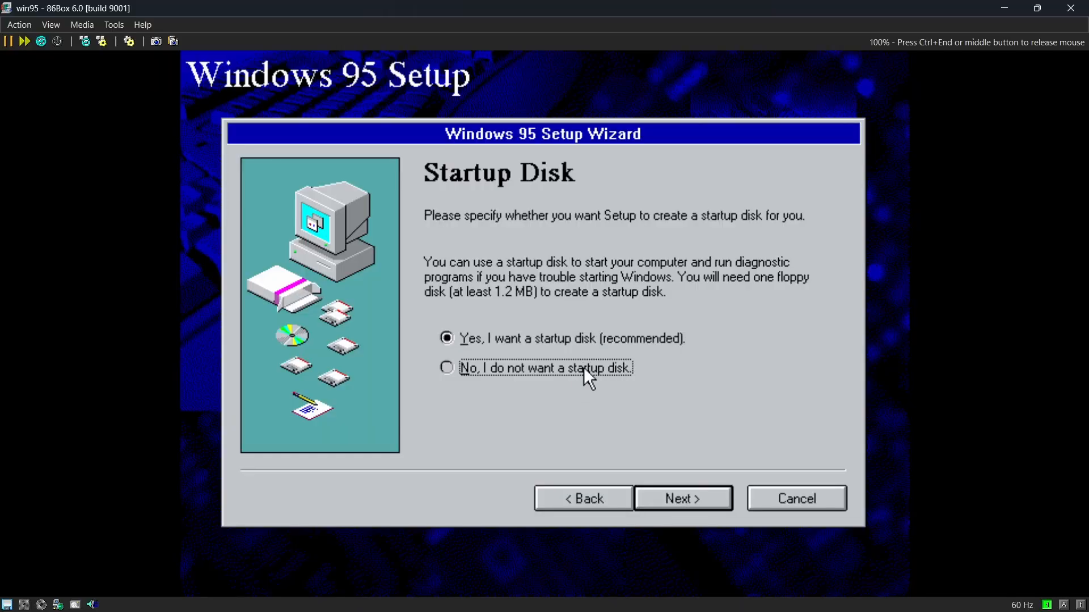
pyautogui.click(692, 501)
pyautogui.click(673, 504)
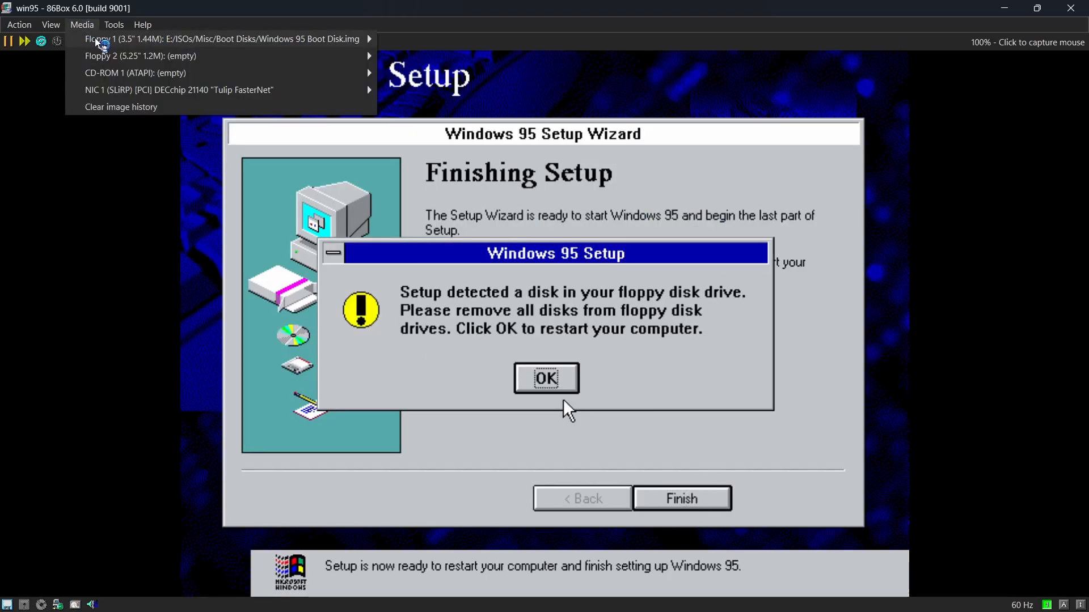
# Eject the floppy disk from the virtual machine and restart it to continue the last part of Setup.
pyautogui.moveTo(171, 40)
pyautogui.click(454, 109)
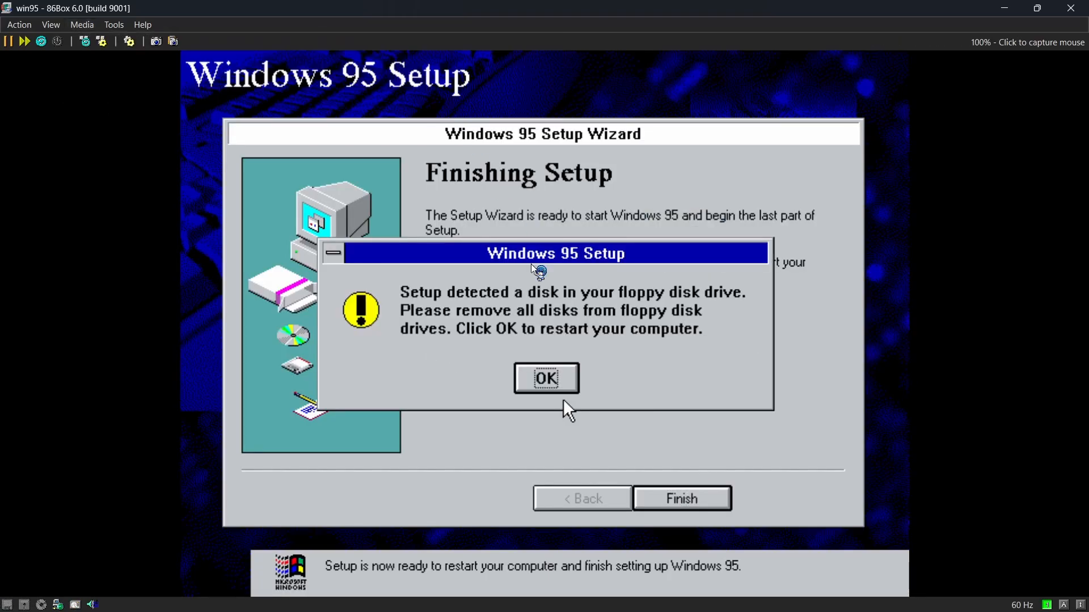
pyautogui.click(553, 369)
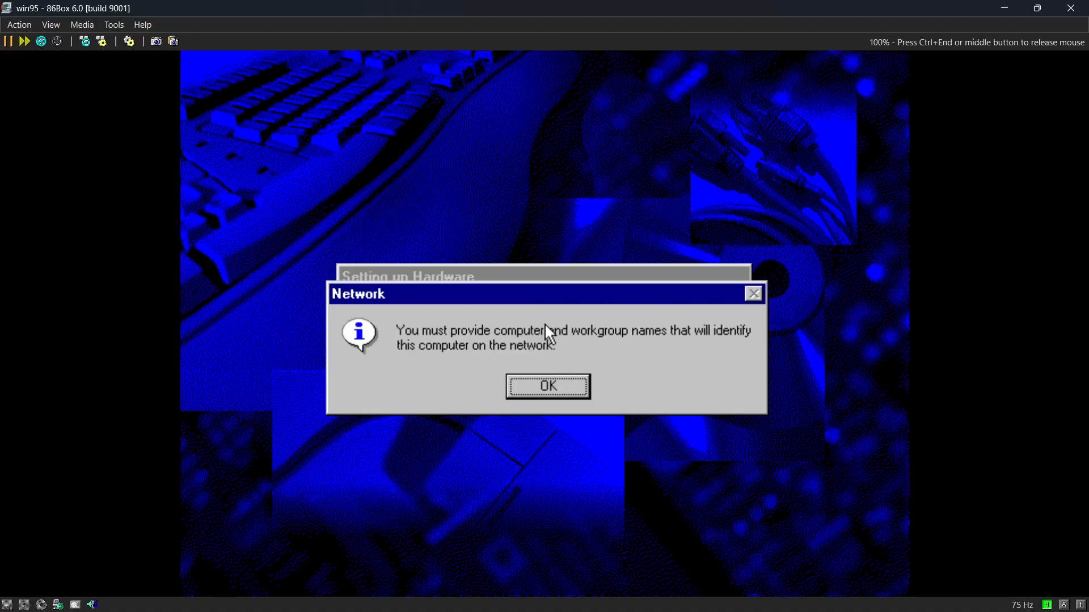
# Identify the computer as WIN9586BOX in workgroup WORKGROUP, skip the printer installation and restart to complete Setup.
pyautogui.press('Return')
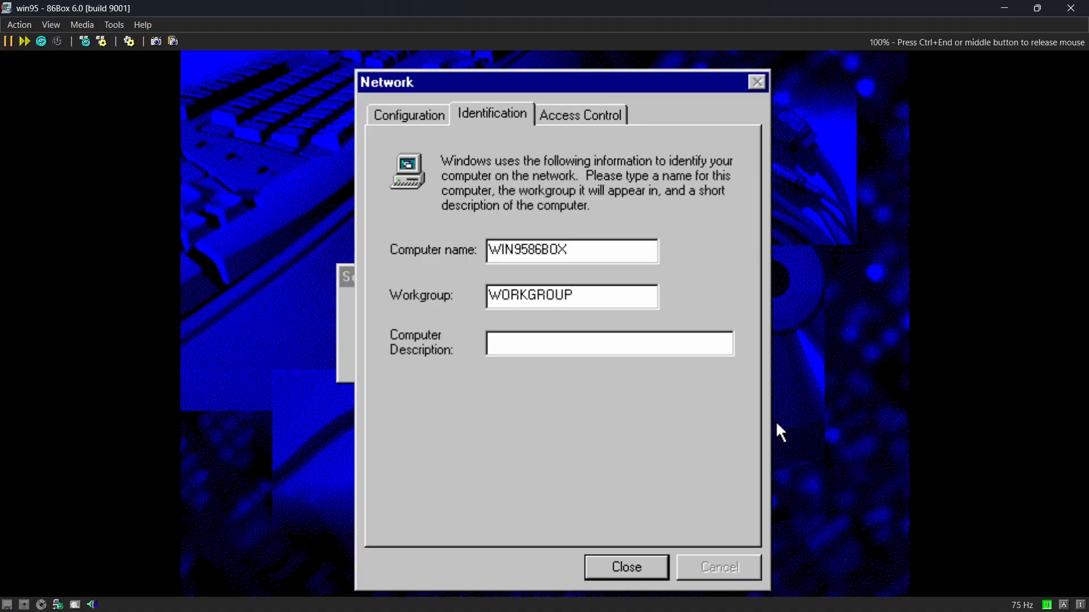
pyautogui.click(627, 570)
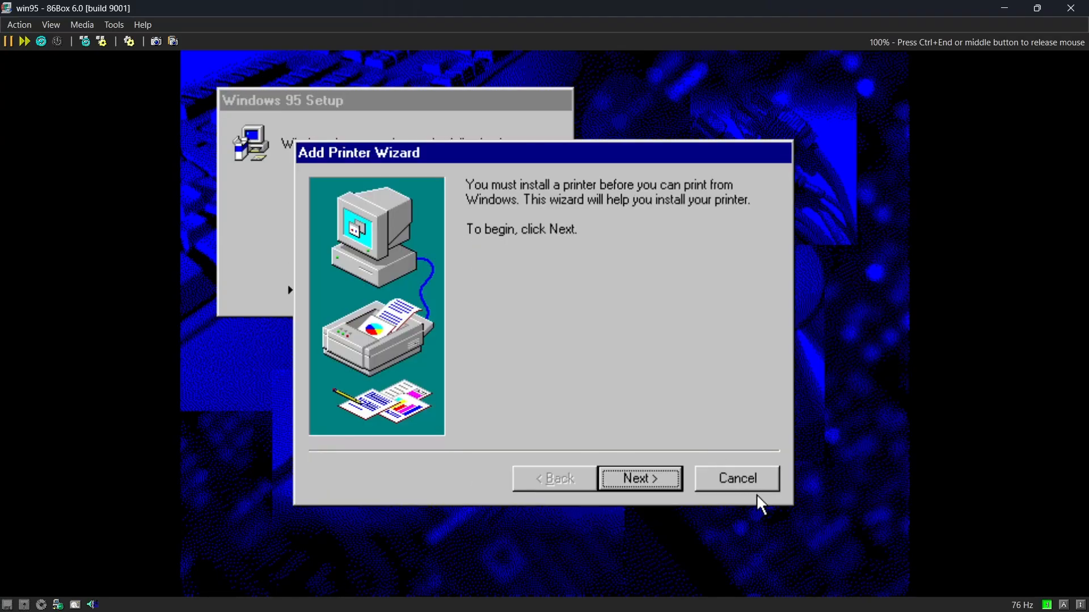
pyautogui.click(757, 482)
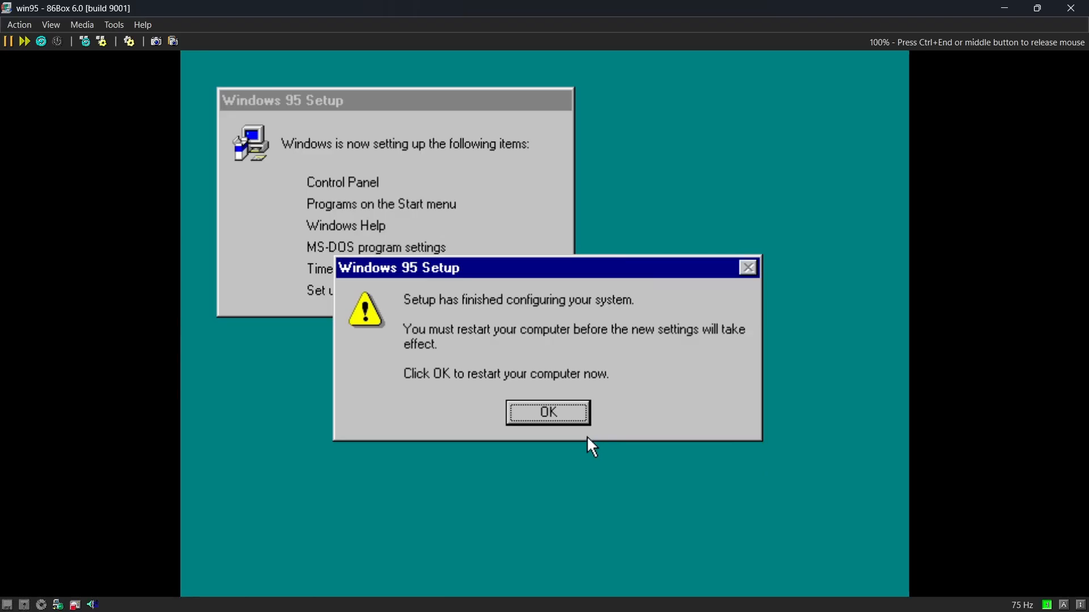
pyautogui.click(561, 414)
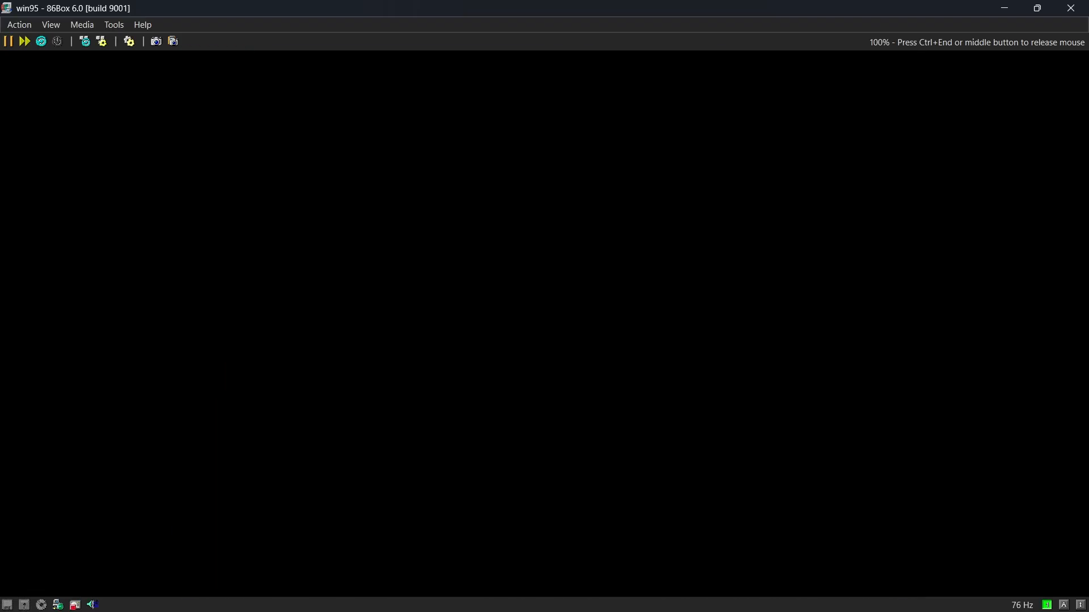
# Log on to Windows 95 with the user name and a blank password, and close the Welcome window.
pyautogui.write('Bella')
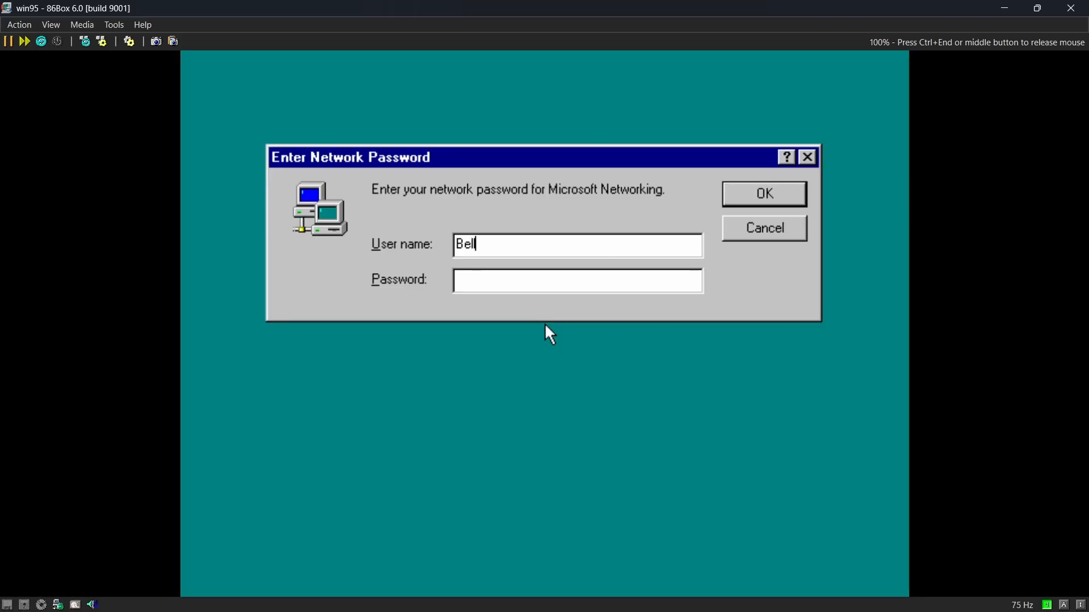
pyautogui.press('Return')
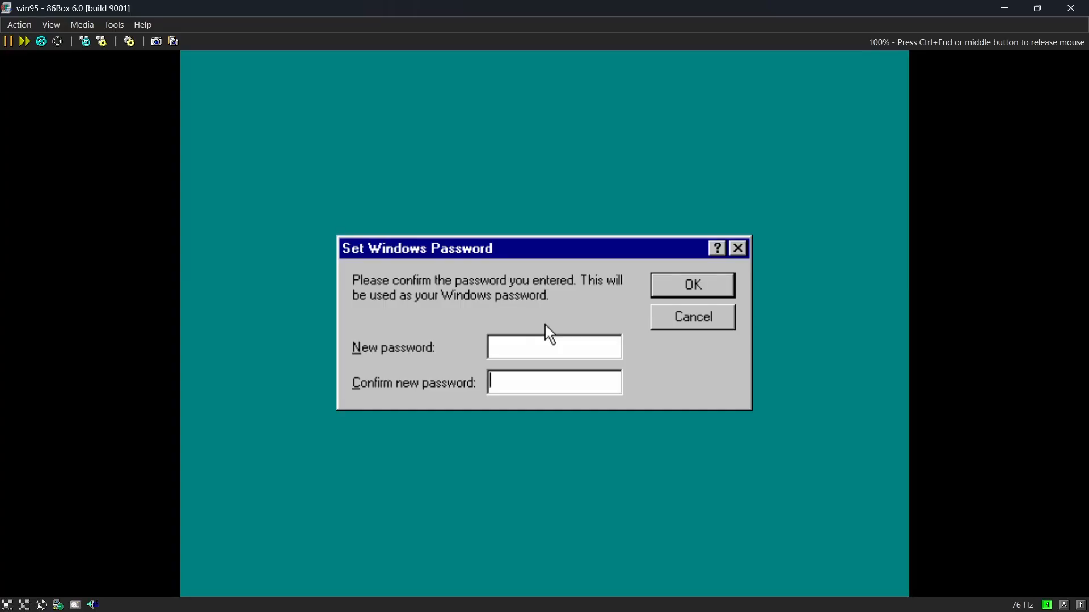
pyautogui.press('Return')
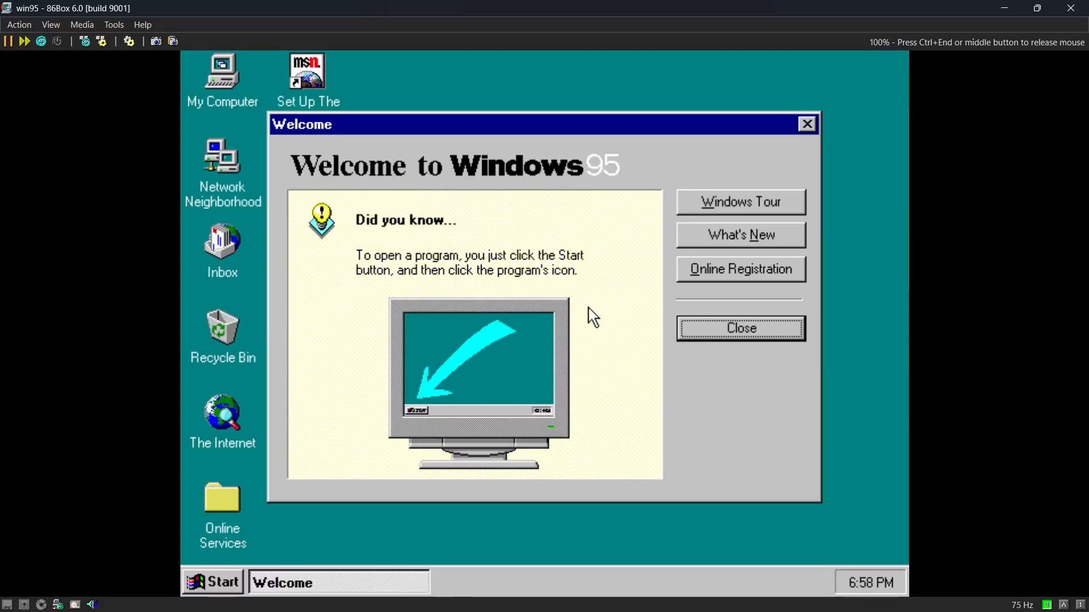
pyautogui.click(746, 338)
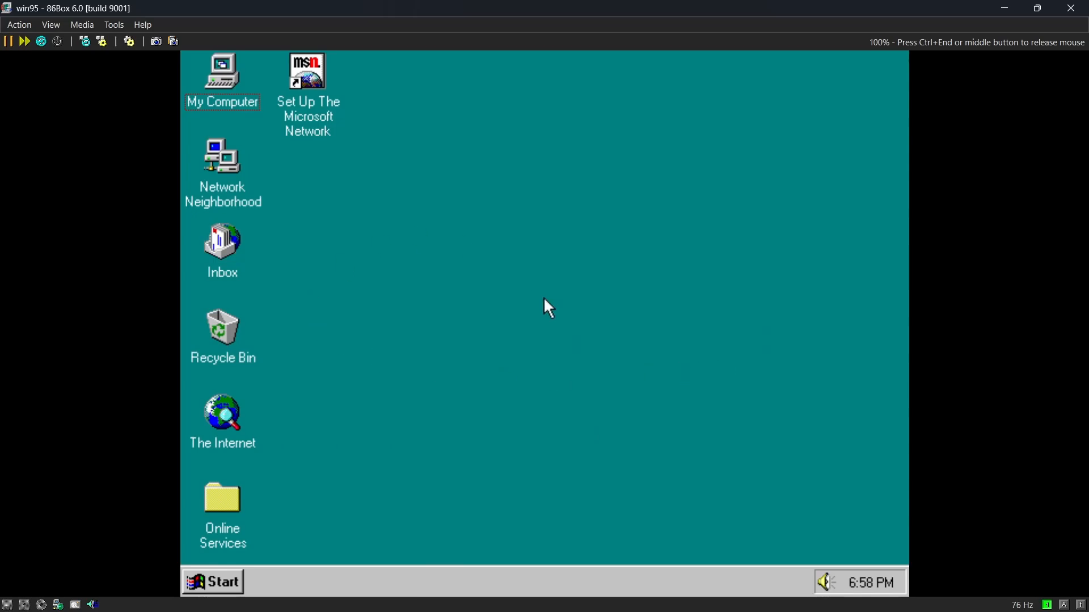